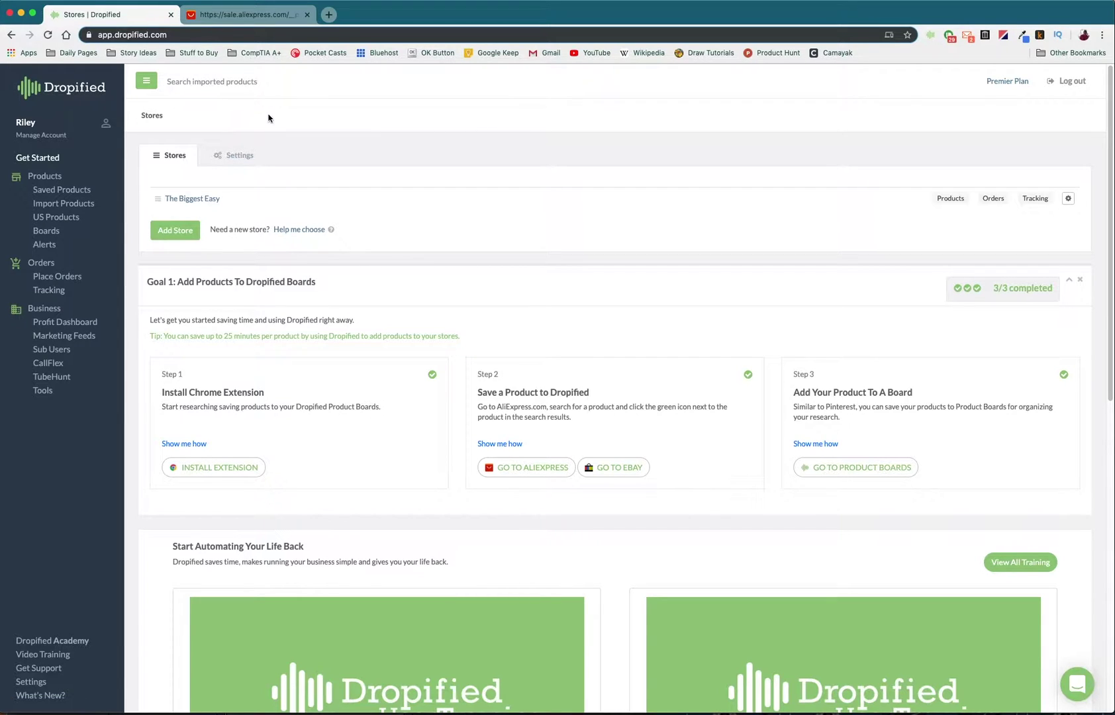
Step: Go to Settings and expand the Default Product Description choices
left_click(32, 682)
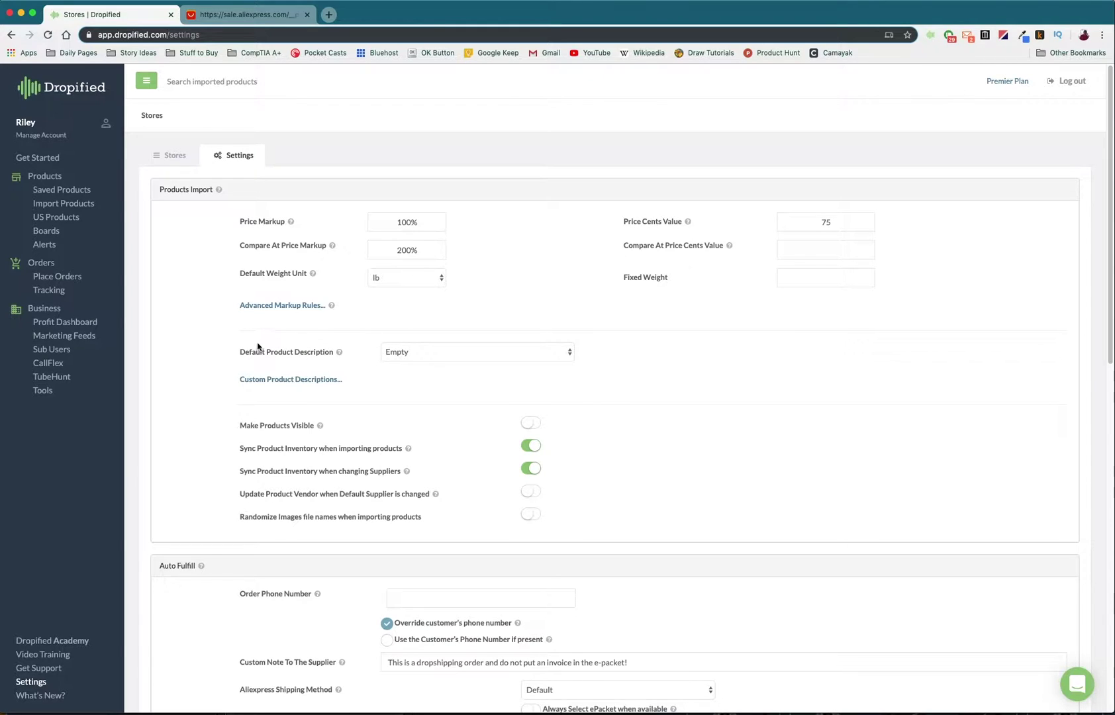
left_click(443, 359)
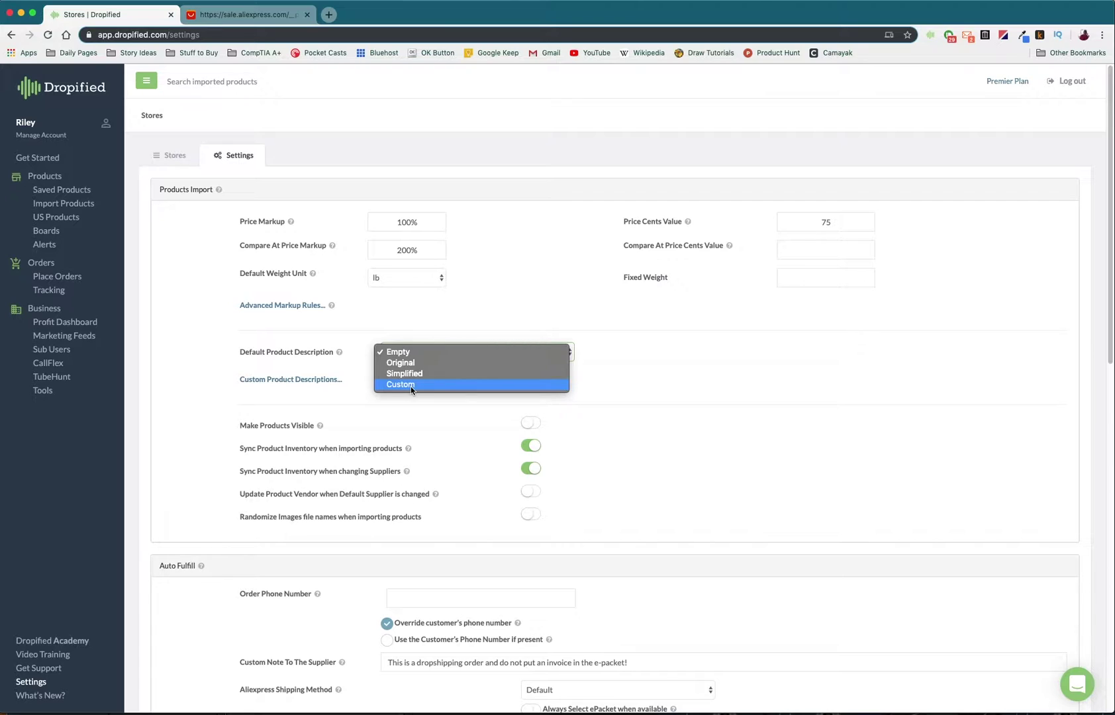
Step: Choose Custom as the default product description and focus its description editor
left_click(411, 386)
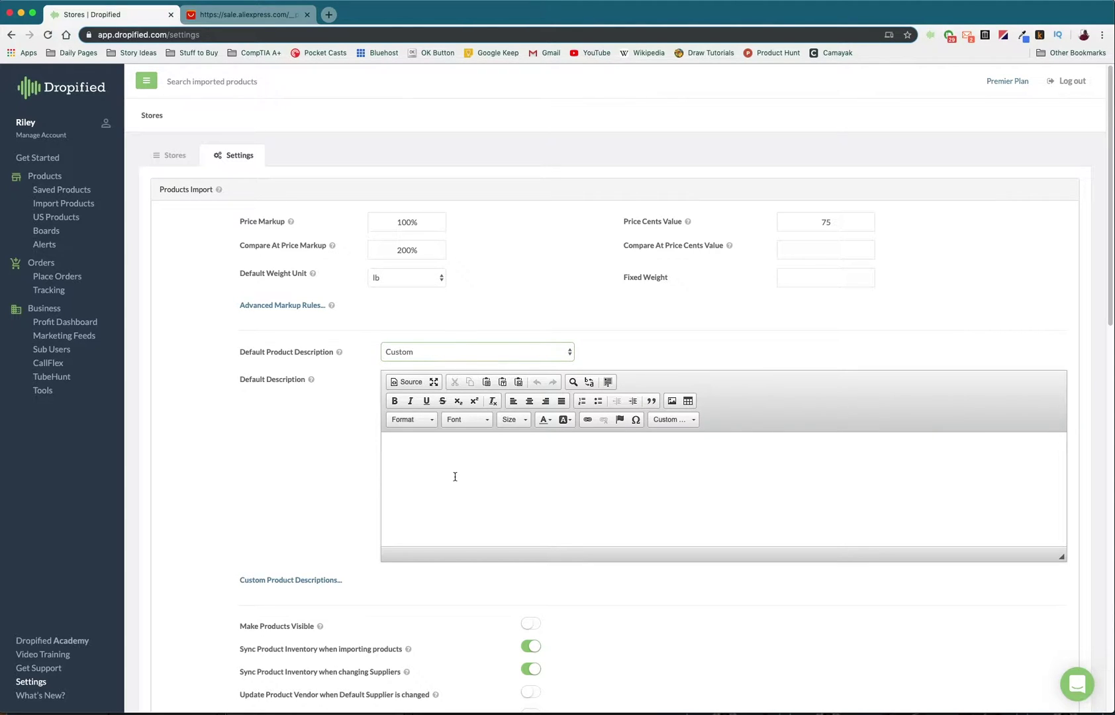
left_click(580, 476)
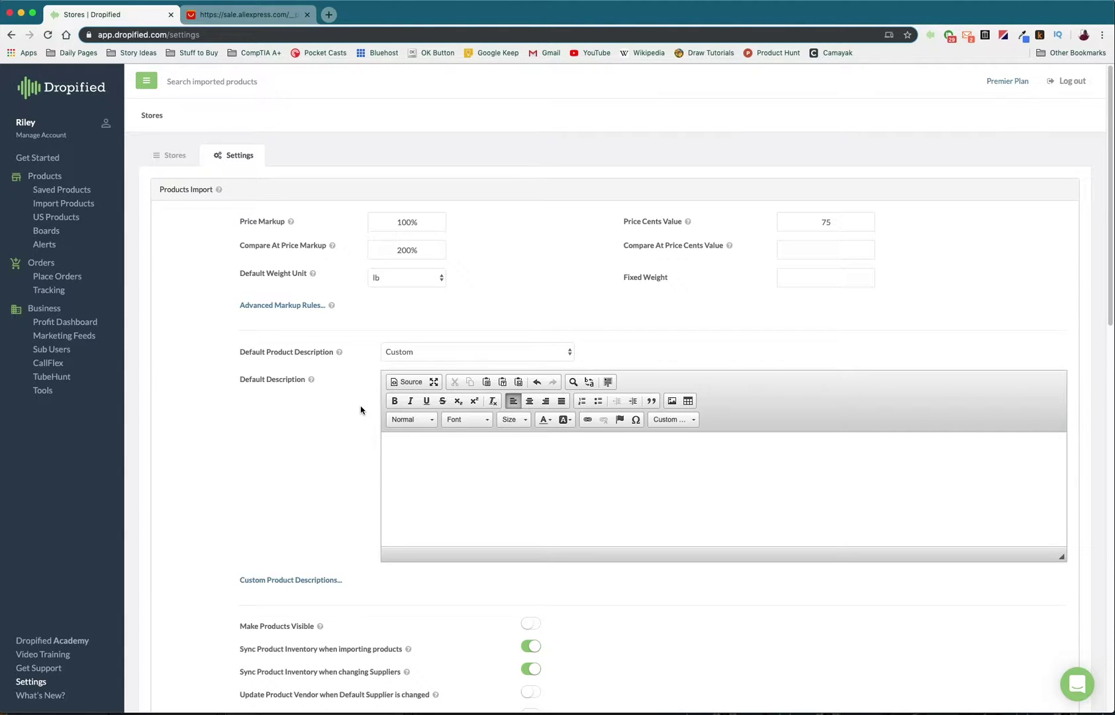
type("This item you hav")
type("e selected h")
type("as be")
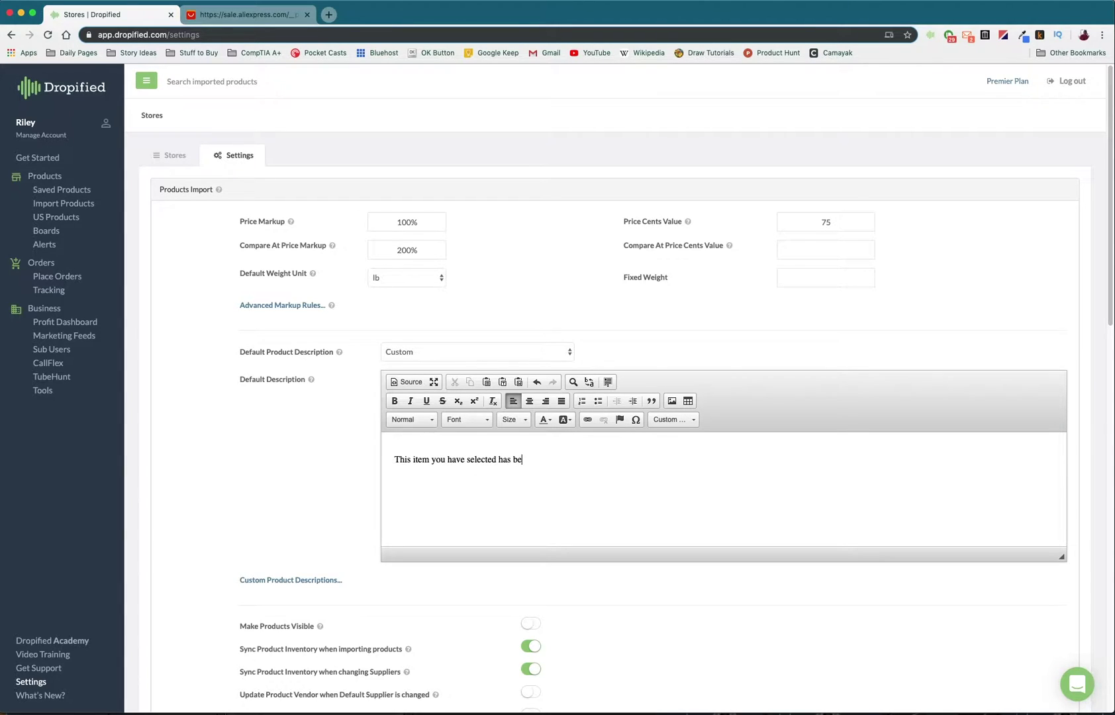
type("en hand-tested by")
type(" the owner ")
type("and fo")
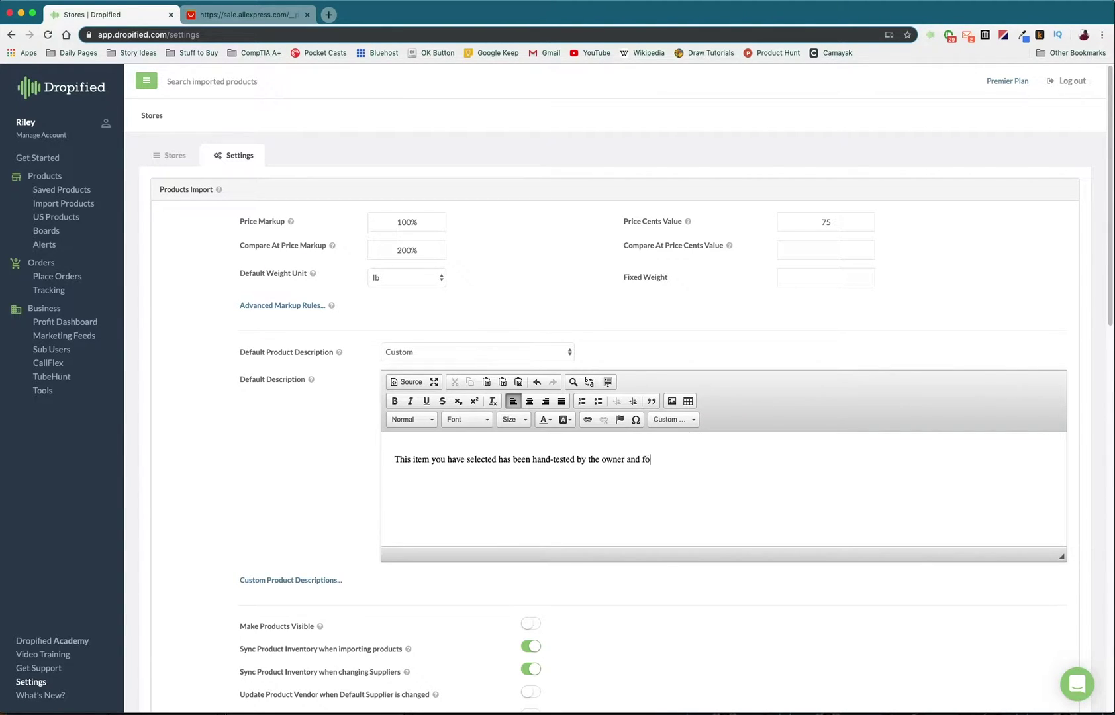
type("under of The Biggest Easy")
type(".")
Step: Write the opening sentence about hand-testing by The Biggest Easy's founder, then select and deselect it
left_click_drag(755, 460, 390, 460)
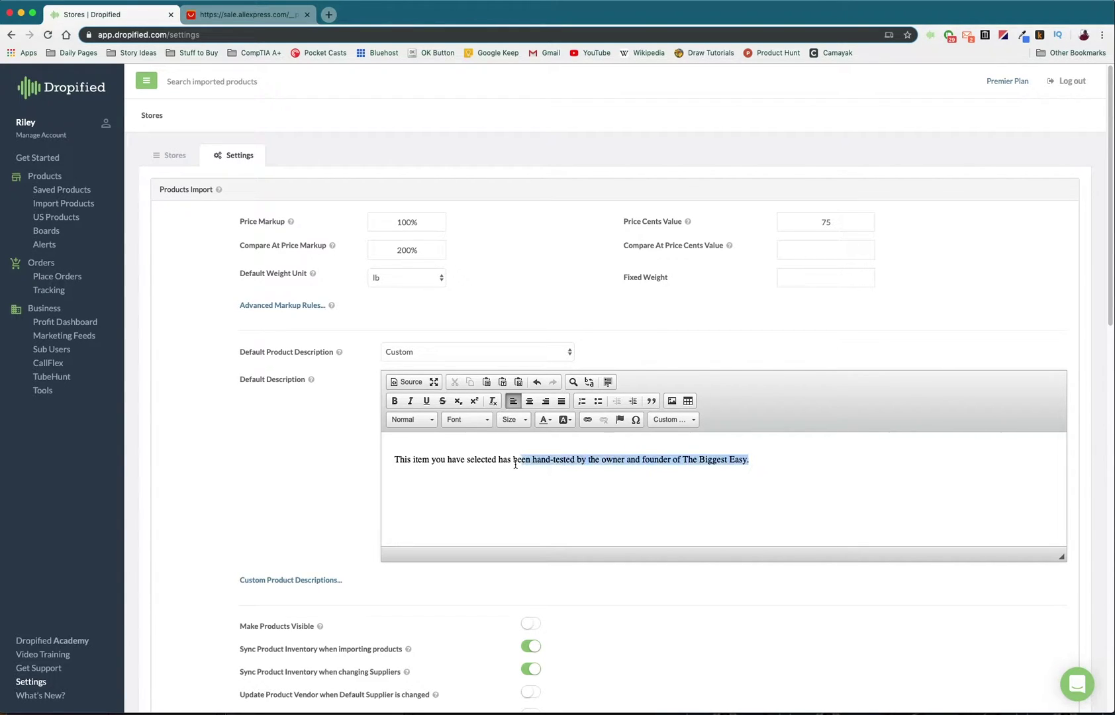
left_click(765, 462)
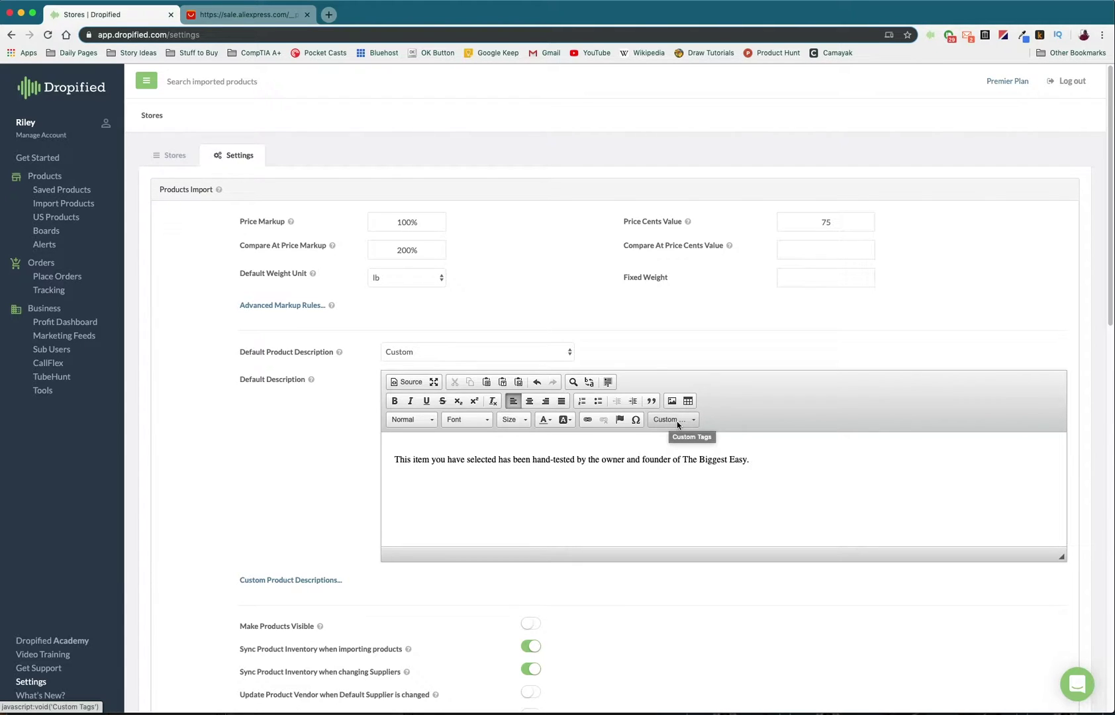
scroll(678, 424, "down", 2)
Step: Insert the {{title}} tag, then add the quality-standards sentence and 'At only'
left_click(688, 223)
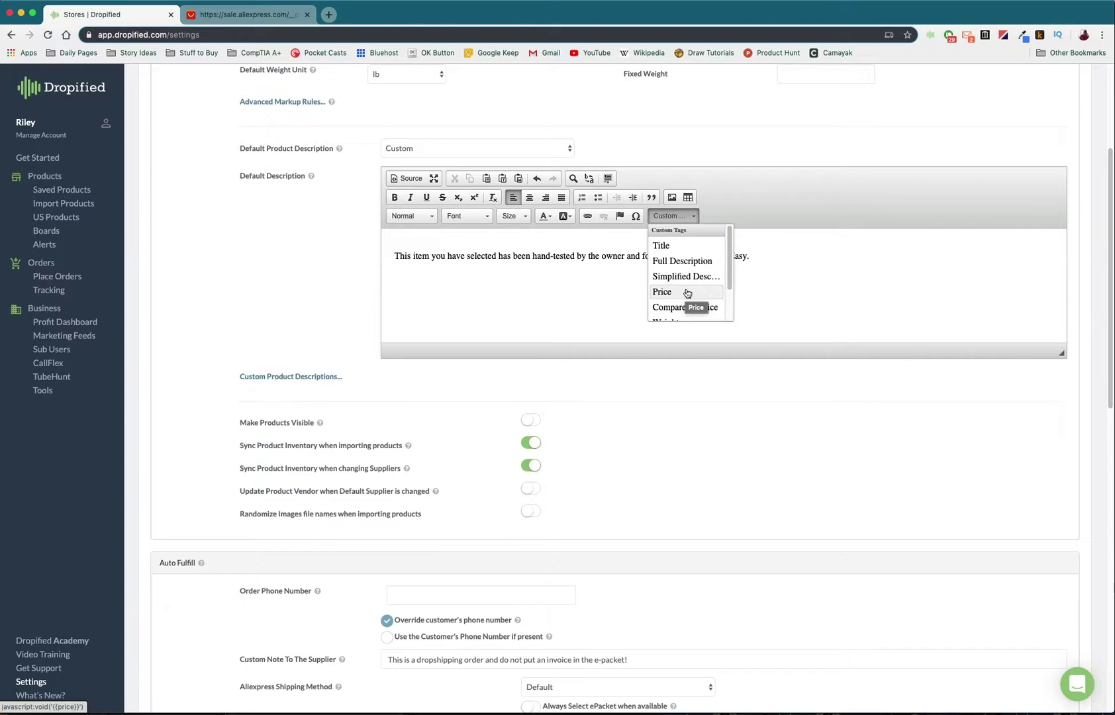
left_click(690, 249)
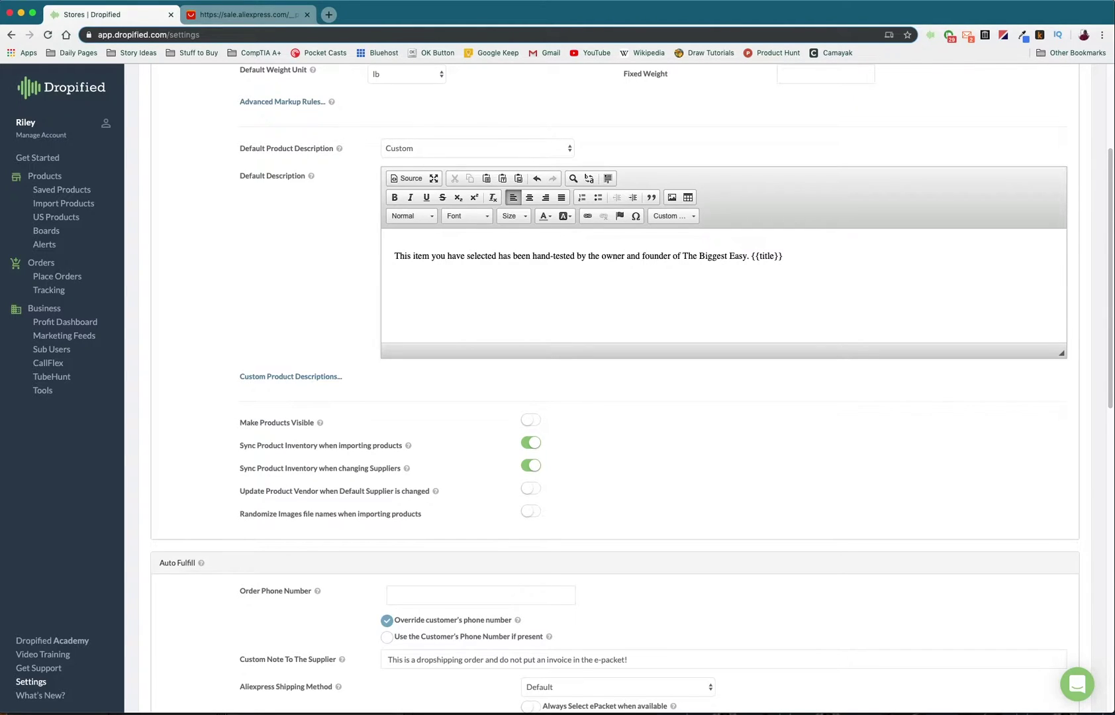
type(" has bee")
type("n approved")
type(" by o")
type("ur standard")
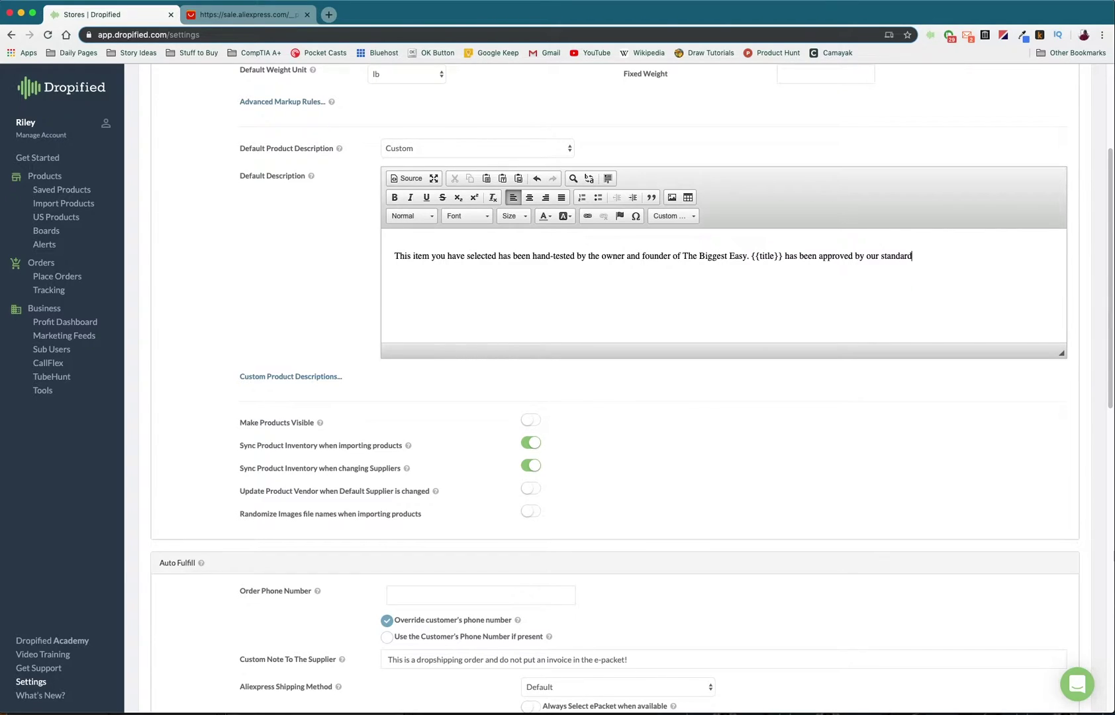
type("s to ensure yo")
type("u only get the bes")
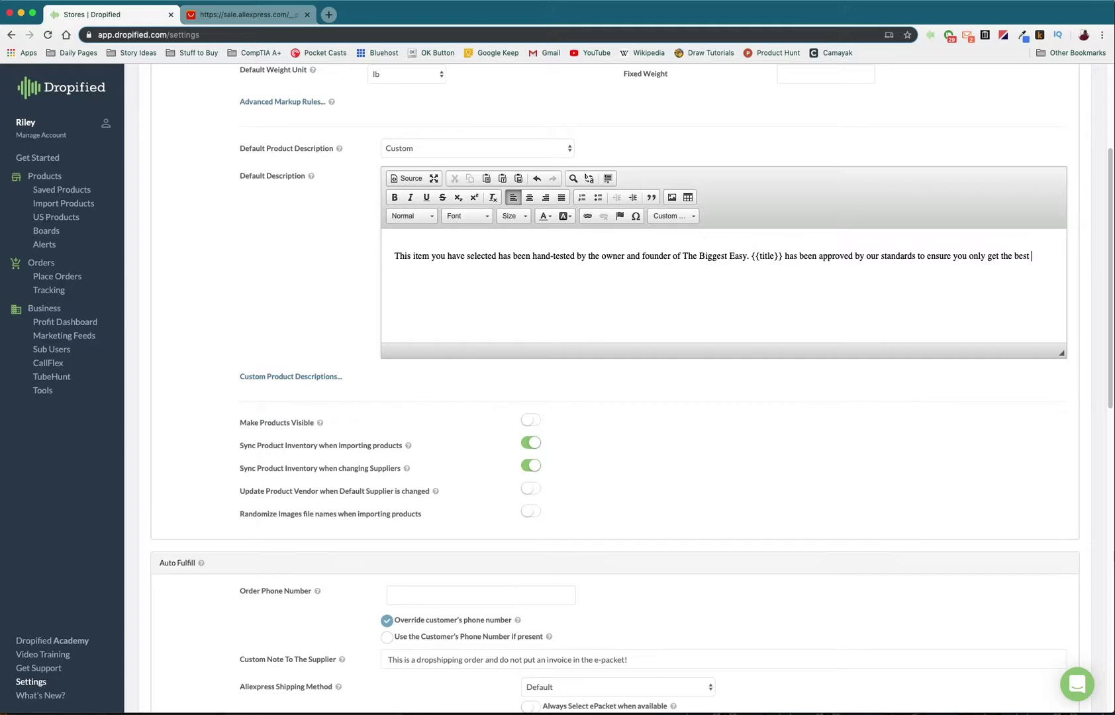
type("t products. At")
type("only")
Step: Insert the {{price}} tag, finish the 'better price' sentence, and save the settings
left_click(672, 215)
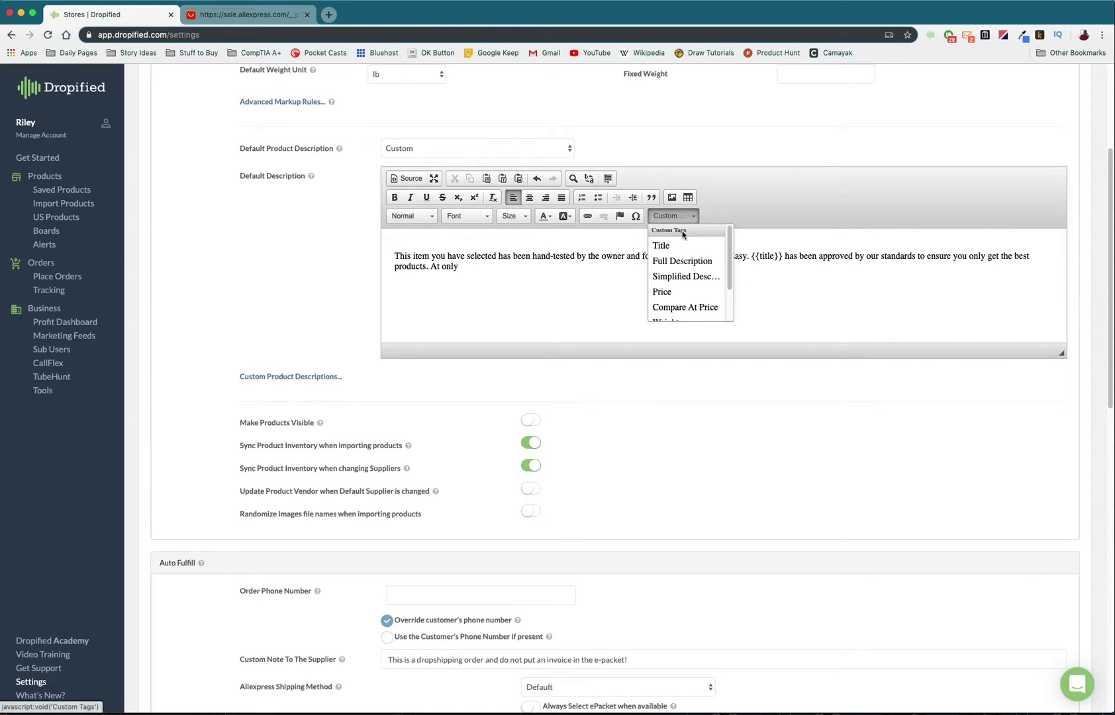
left_click(662, 291)
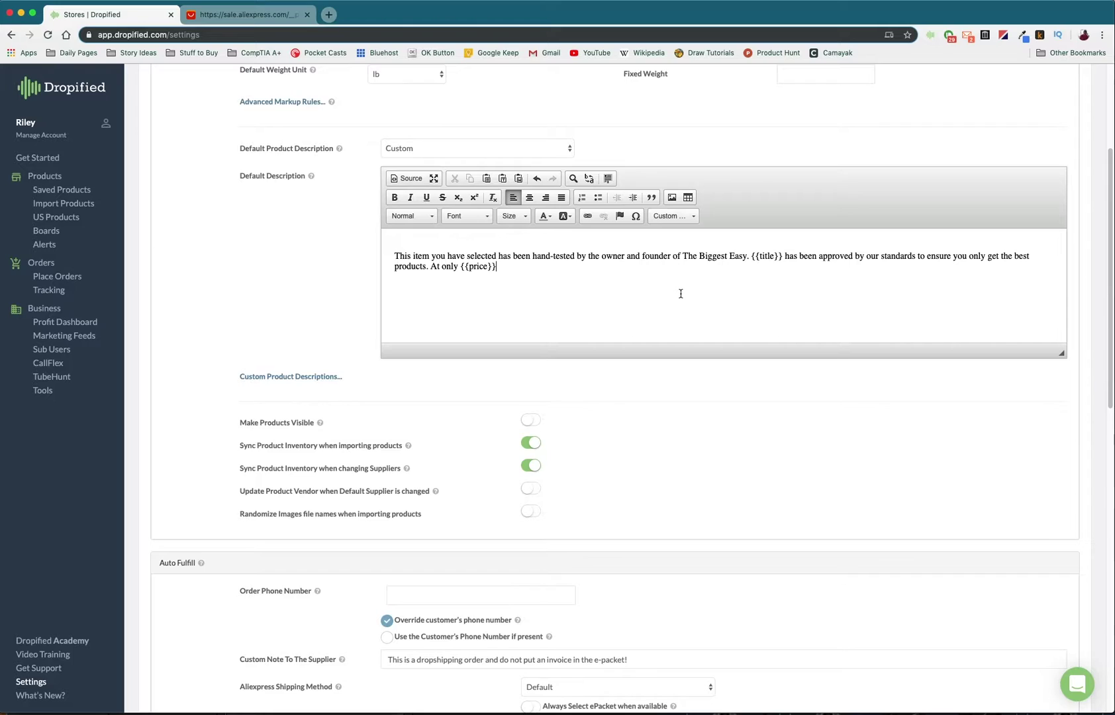
type("{{price}}")
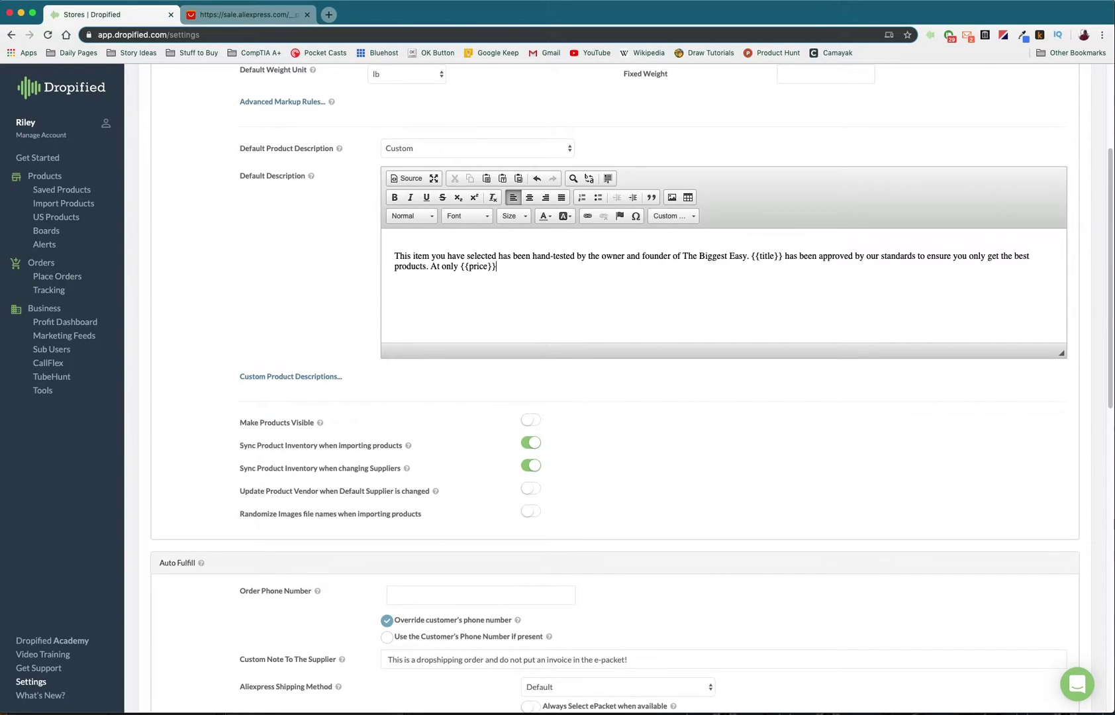
type(", you will be ")
type("hard-pressed to ")
type("find a ")
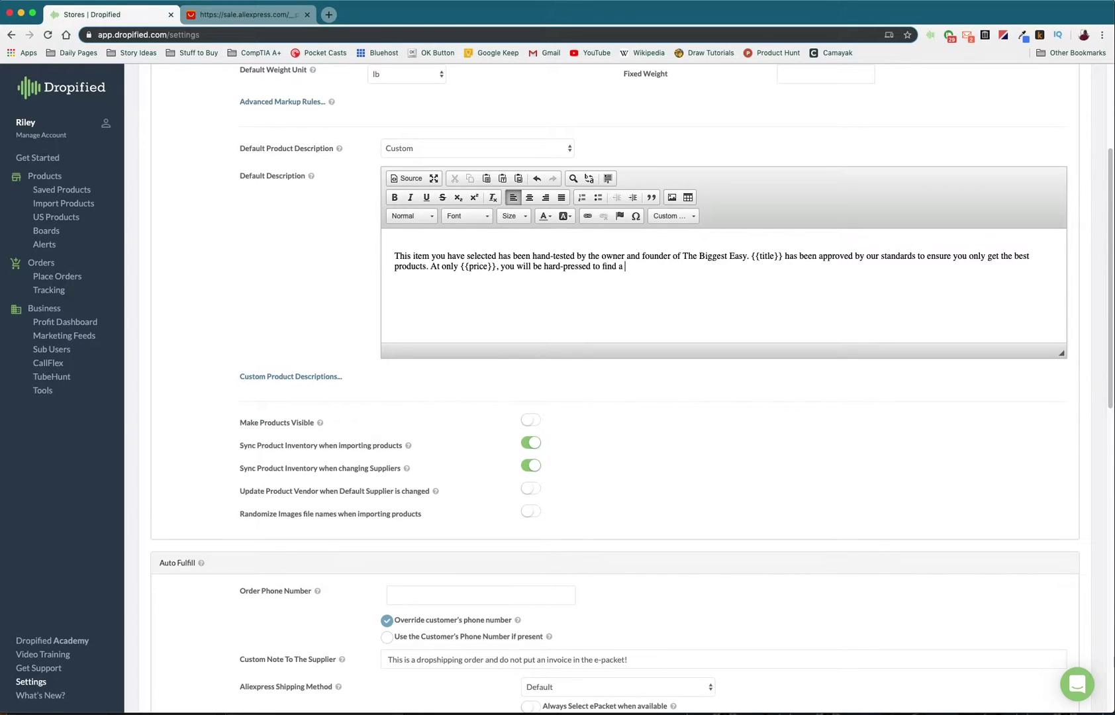
type("better pr")
type("ice for ")
type("what we")
type(" have.")
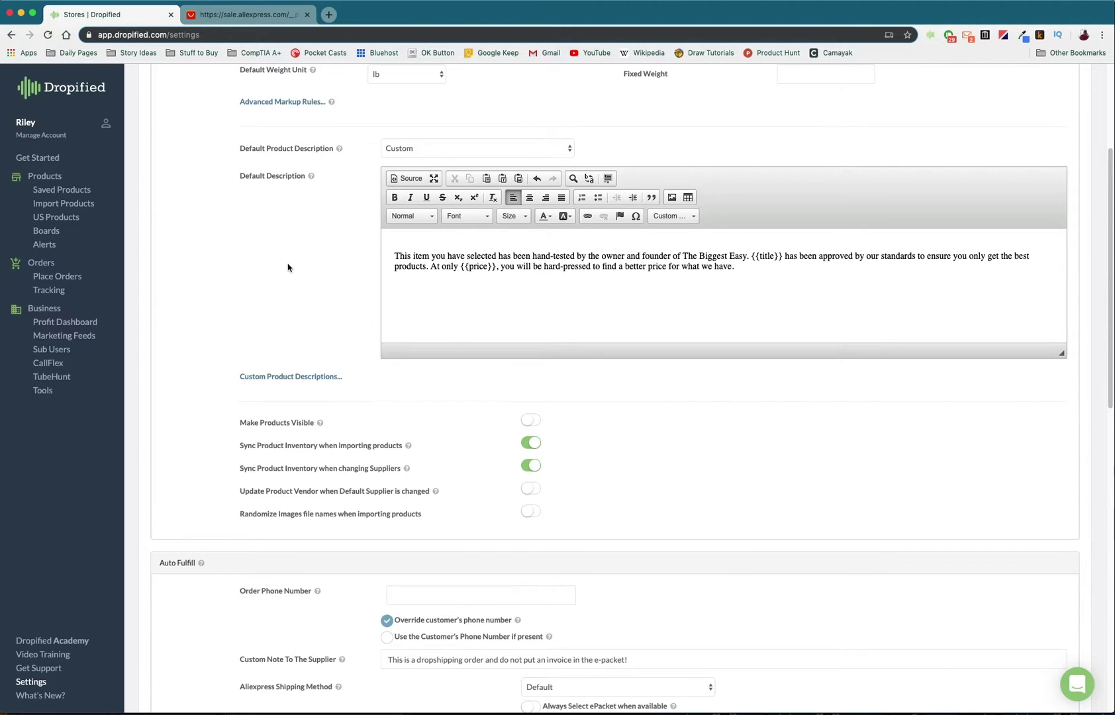
scroll(289, 267, "down", 3)
scroll(289, 267, "down", 10)
scroll(101, 266, "down", 1)
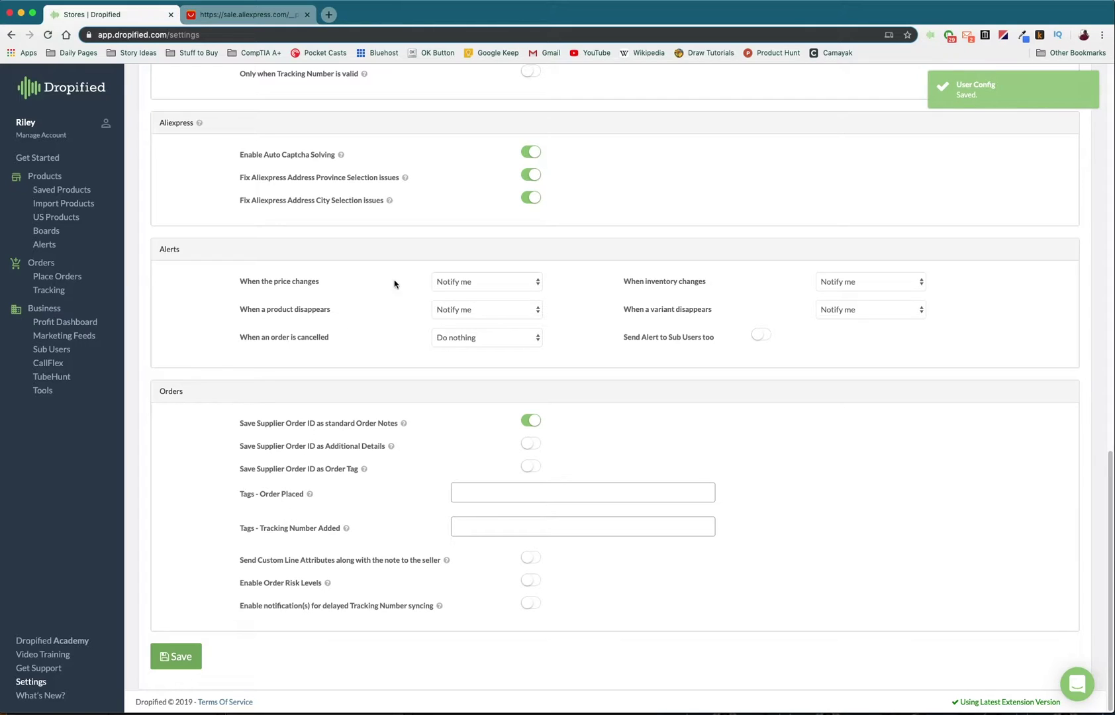
scroll(262, 122, "up", 15)
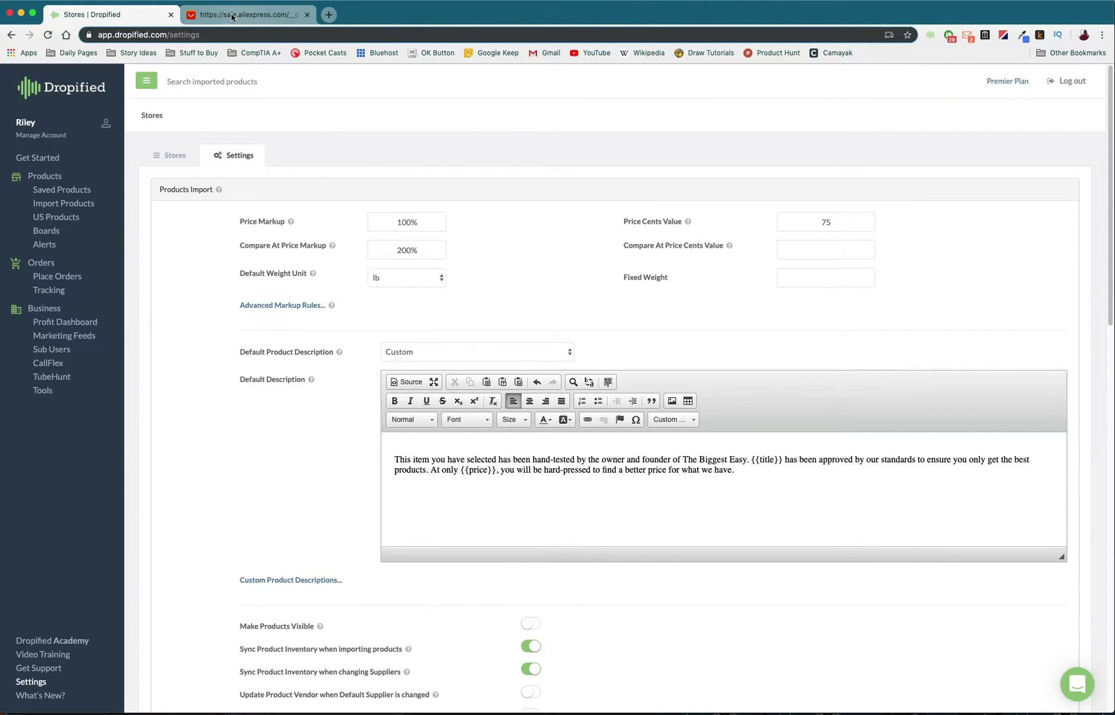
Step: Switch to AliExpress and open the 70mai Car DVR 1S dash cam deal from Flash Deals
left_click(232, 16)
left_click(269, 124)
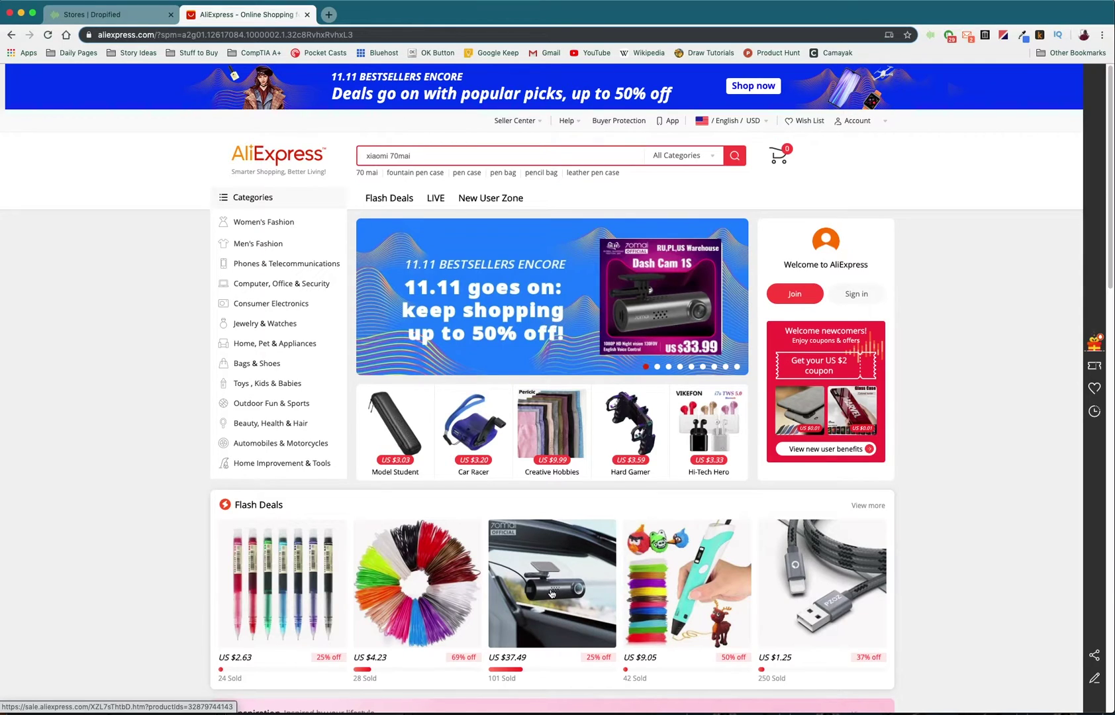
left_click(552, 594)
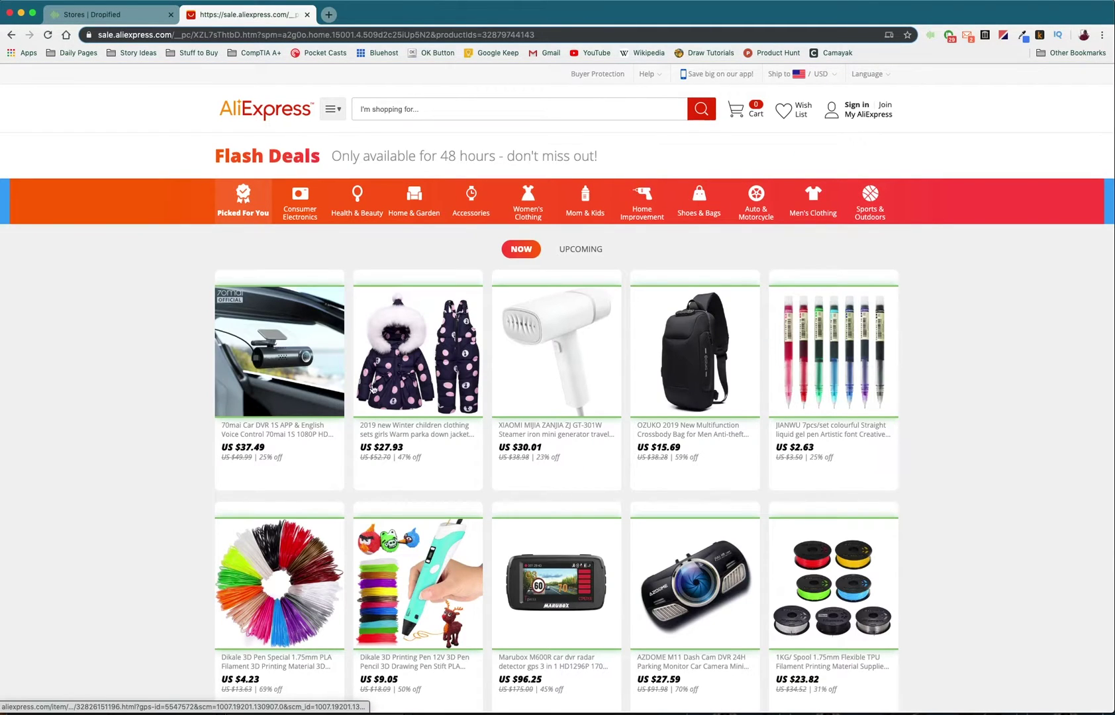
left_click(278, 349)
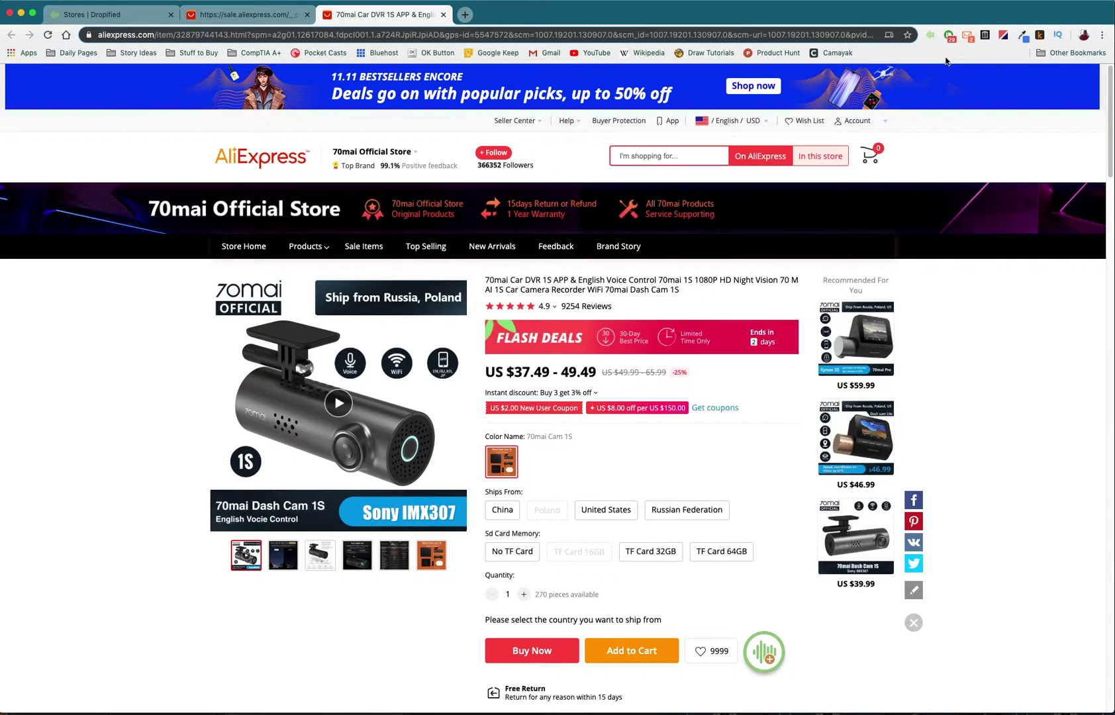
Step: Open Dropified's import form for the dash cam, show More Options, and select the description's title
left_click(931, 35)
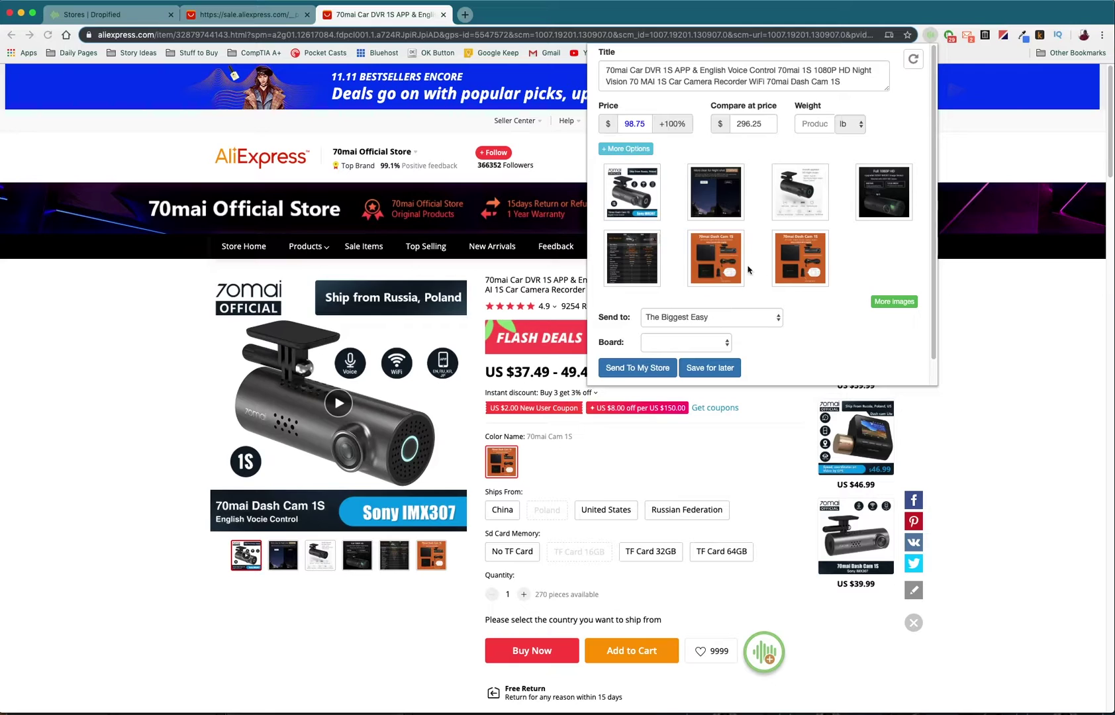
left_click(626, 148)
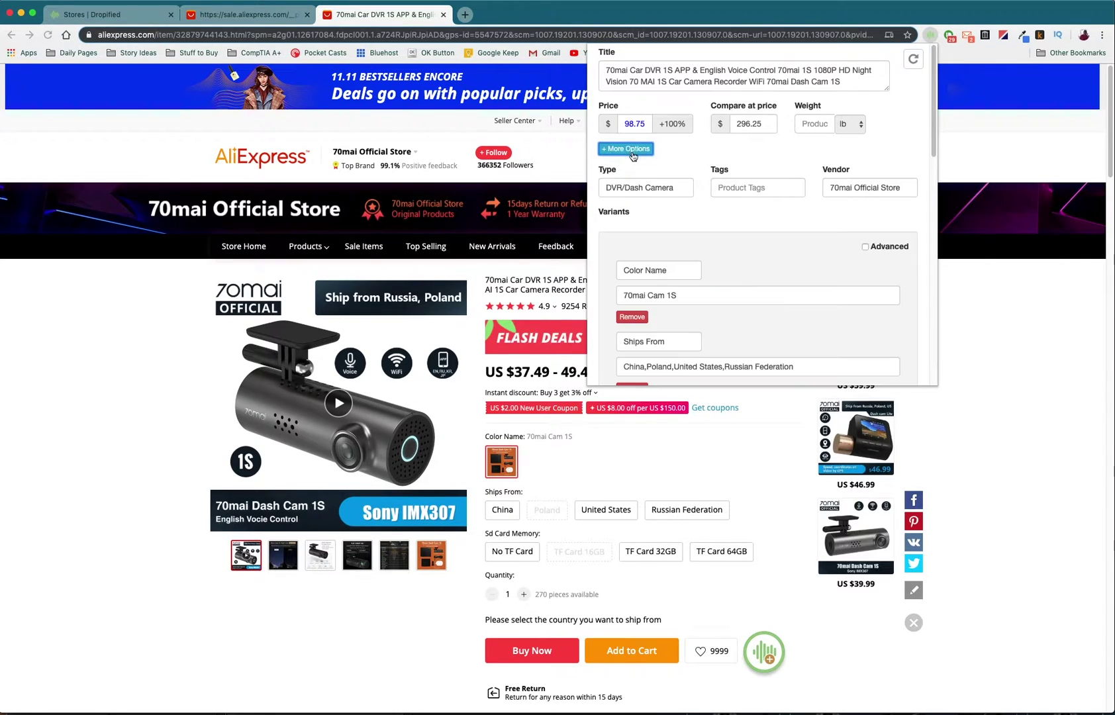
scroll(685, 267, "down", 2)
scroll(685, 267, "down", 2)
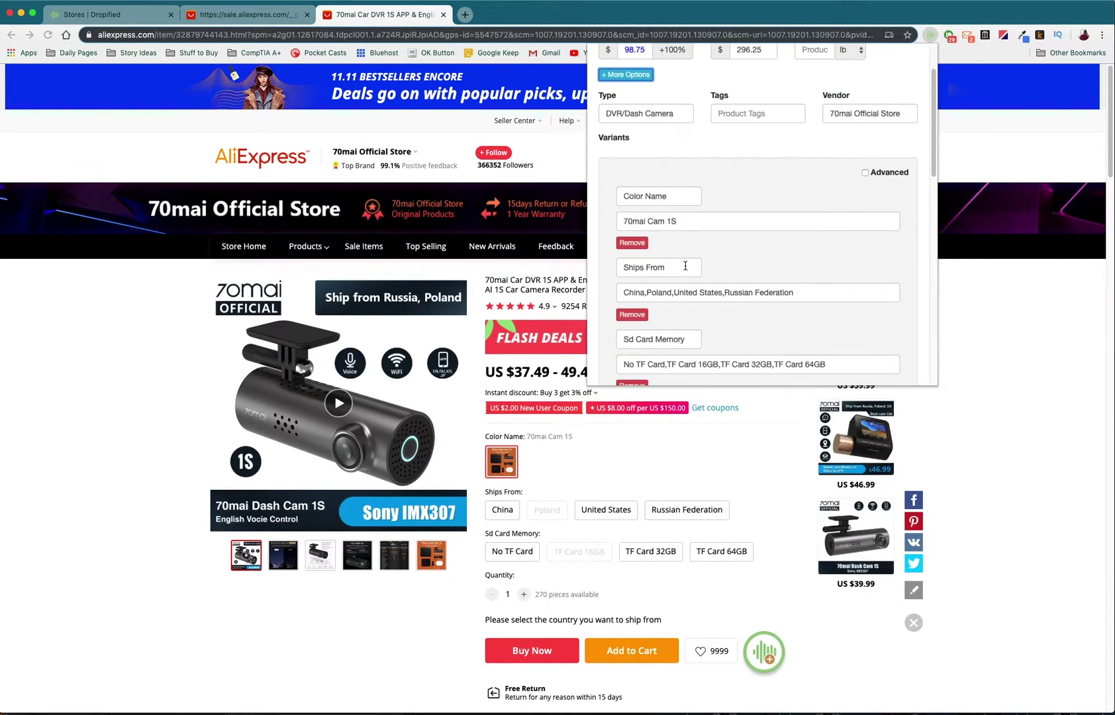
scroll(685, 266, "down", 3)
scroll(685, 266, "down", 3)
scroll(685, 266, "down", 2)
scroll(685, 266, "down", 2)
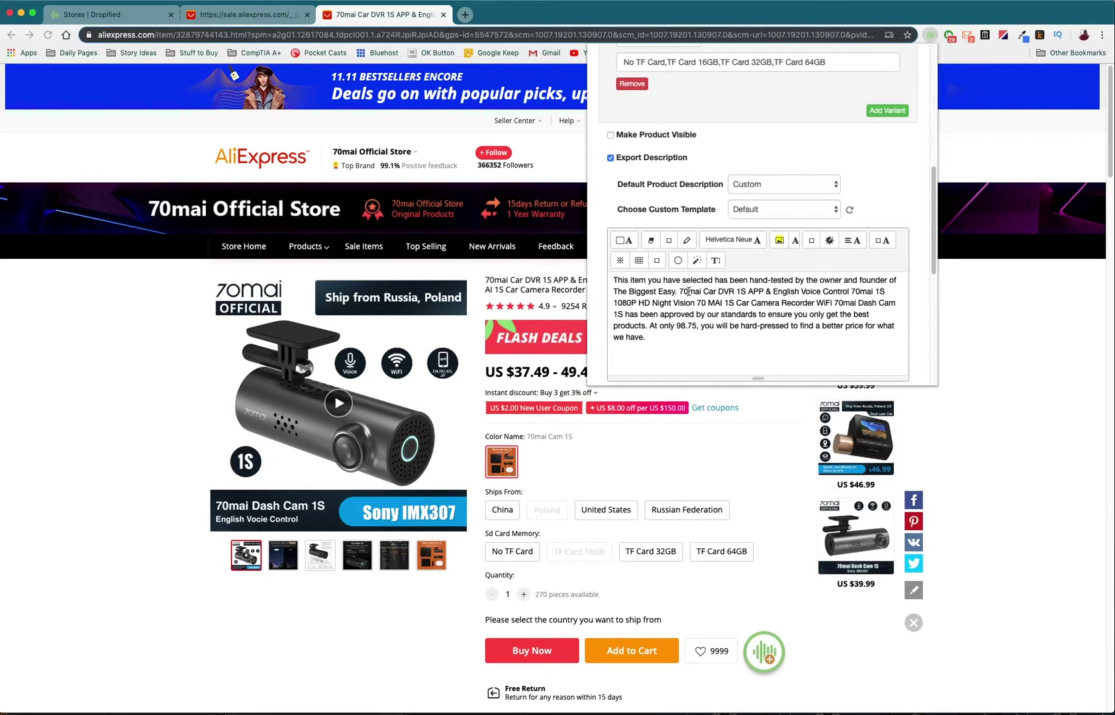
left_click_drag(681, 291, 899, 304)
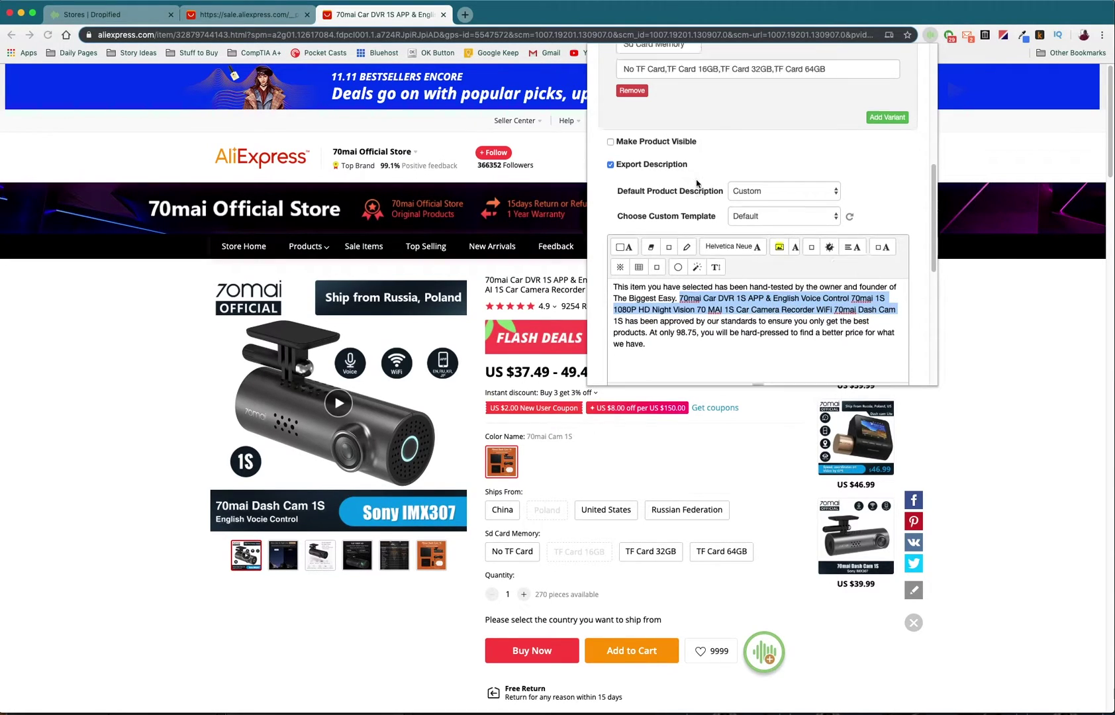
scroll(697, 183, "up", 3)
scroll(689, 166, "up", 5)
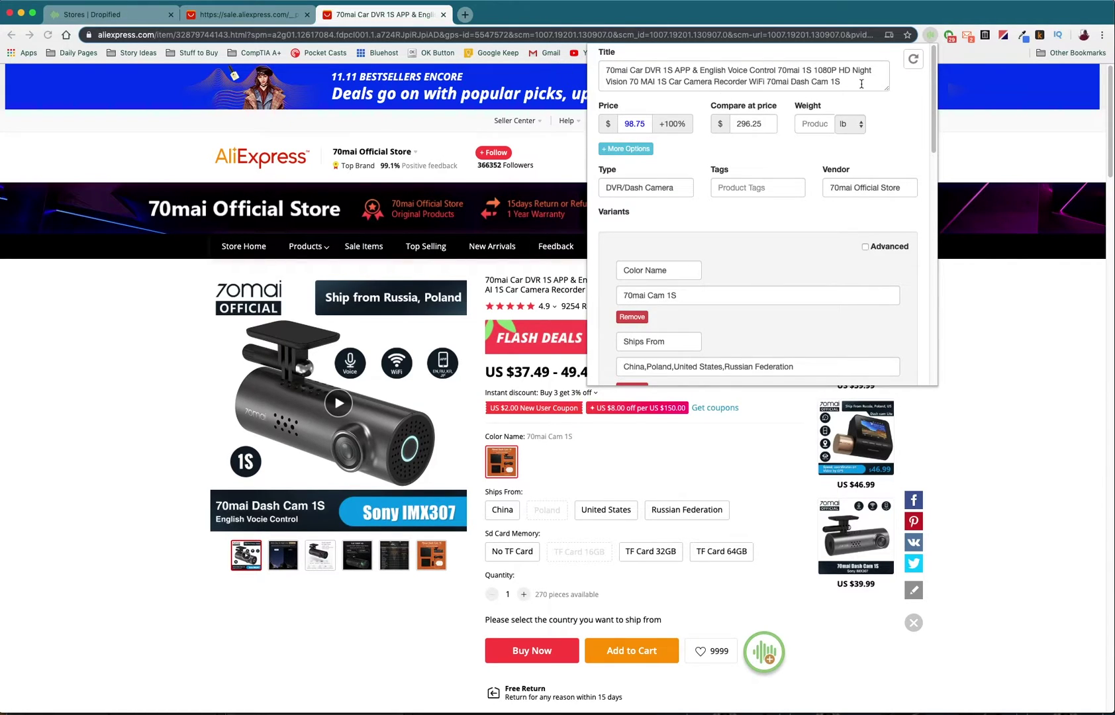
Step: Replace the product title with 'Dashboard Camera' and select the 98.75 price in the description
left_click_drag(861, 83, 605, 70)
key("BackSpace")
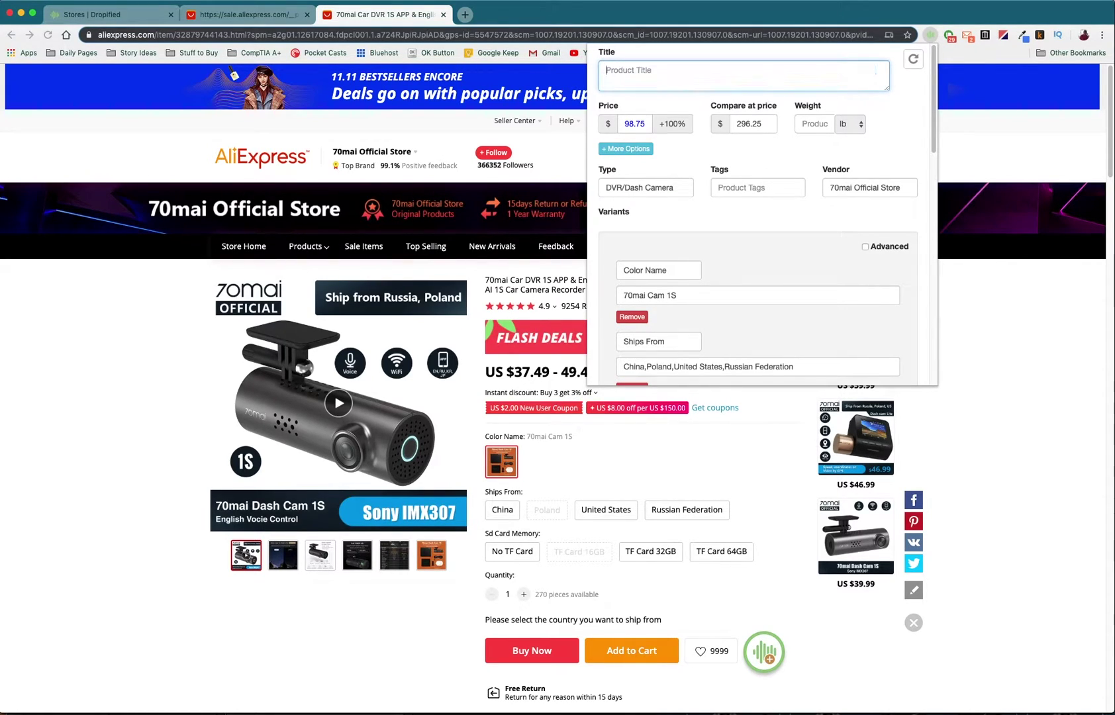
type("Dash")
scroll(743, 157, "down", 10)
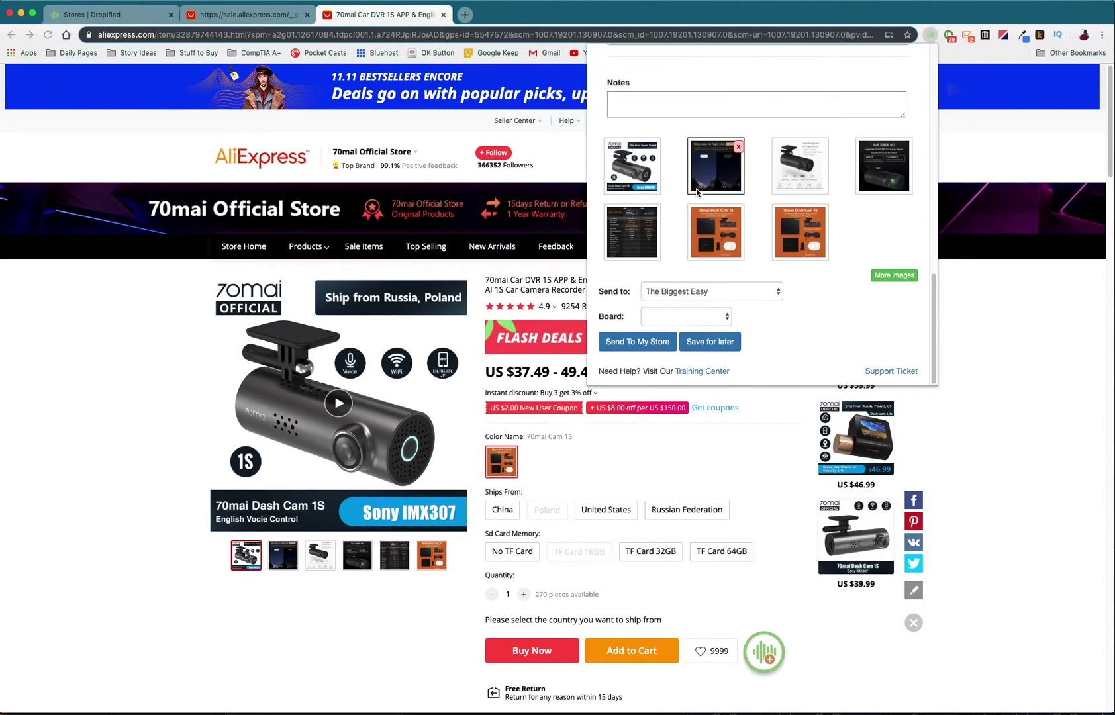
scroll(743, 157, "up", 2)
scroll(697, 188, "up", 2)
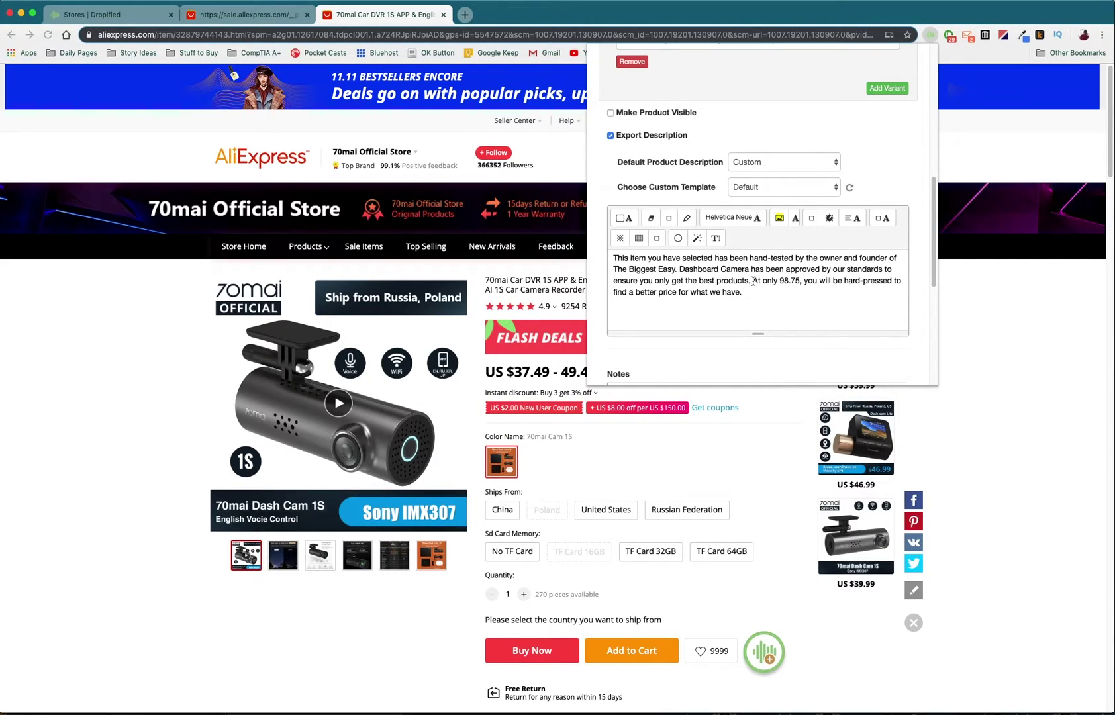
left_click_drag(781, 280, 795, 281)
scroll(732, 289, "down", 5)
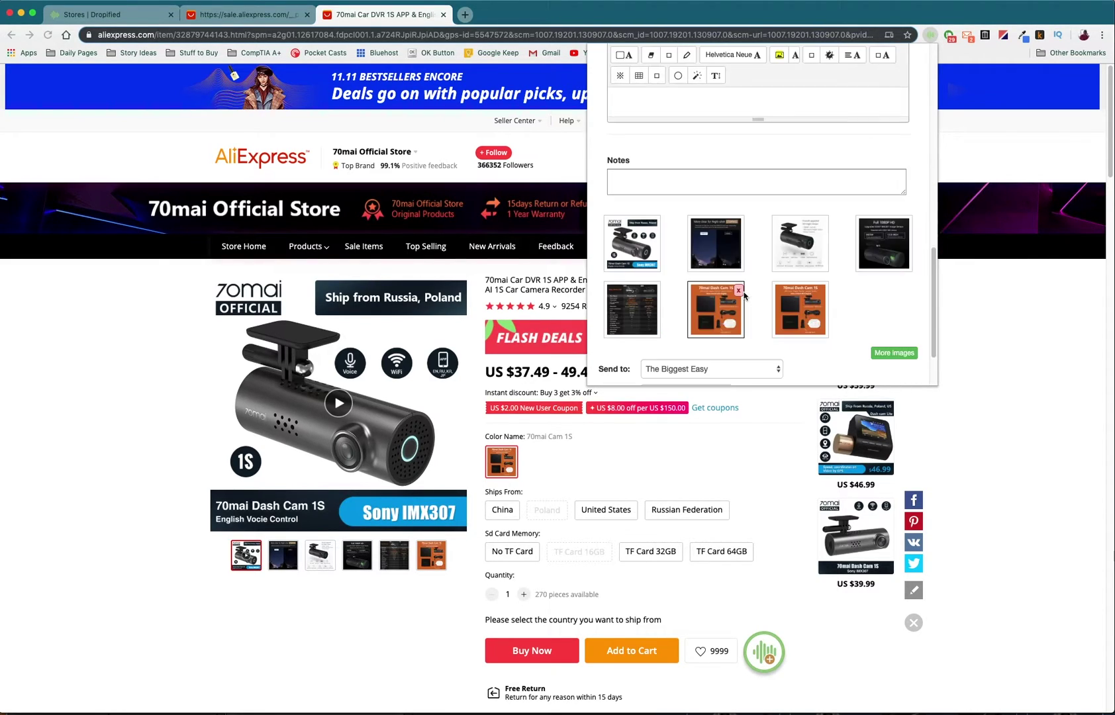
scroll(740, 292, "down", 5)
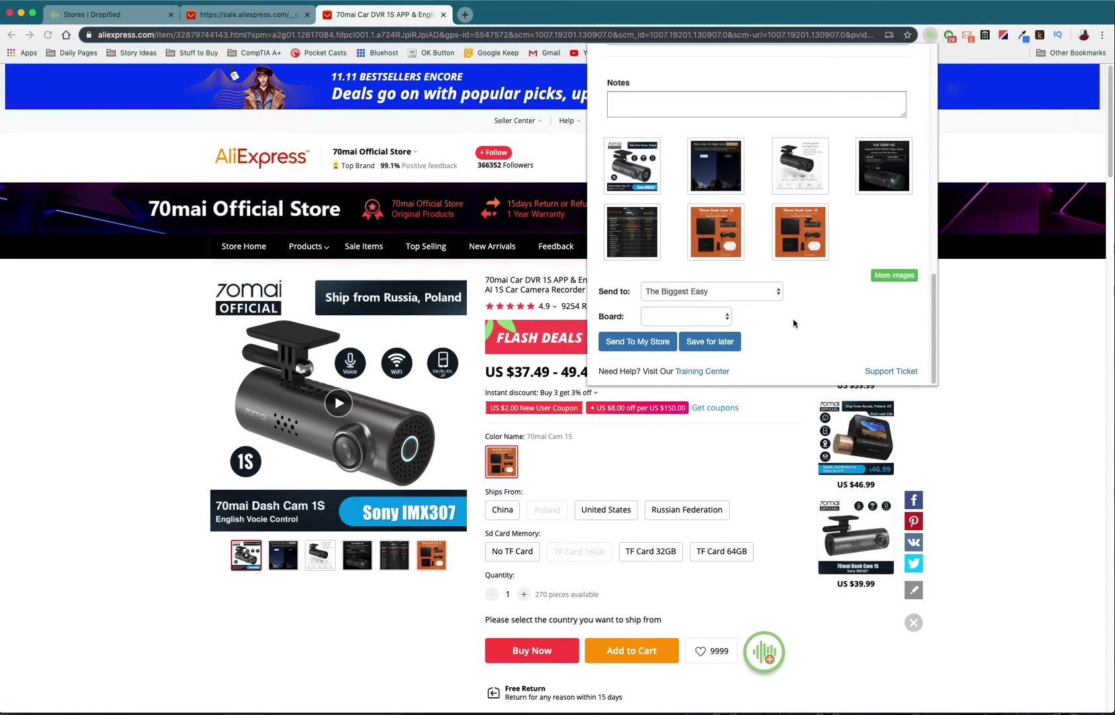
Step: Save the dash cam for later and open the Dashboard Camera product for editing
left_click(710, 341)
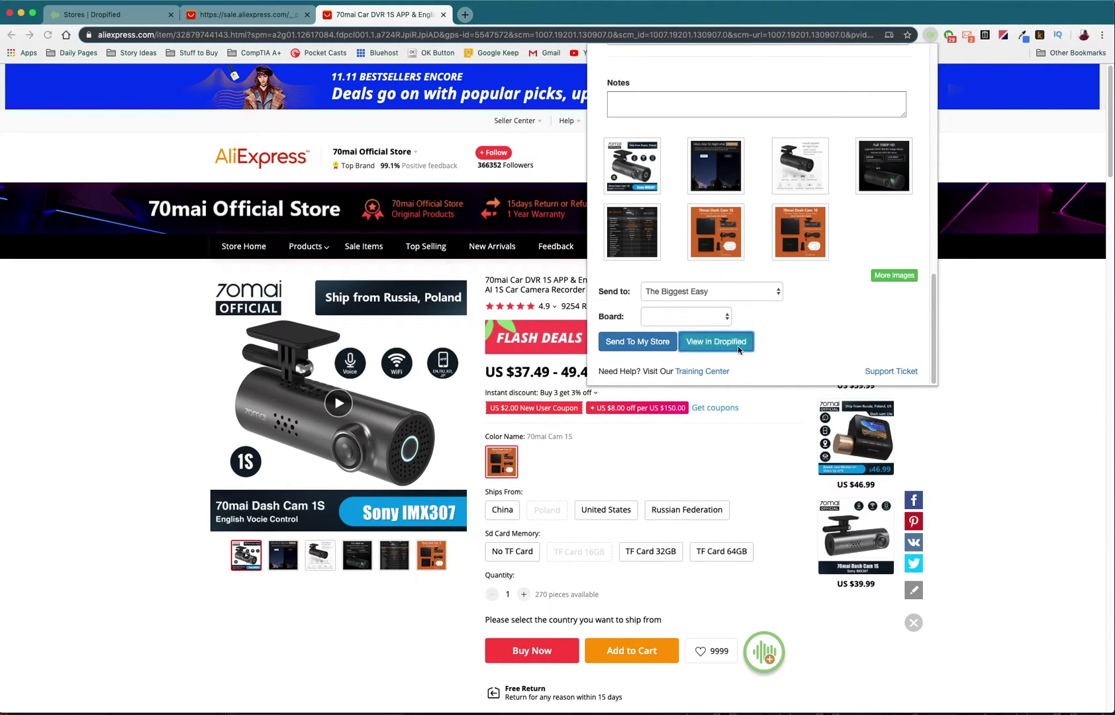
left_click(739, 349)
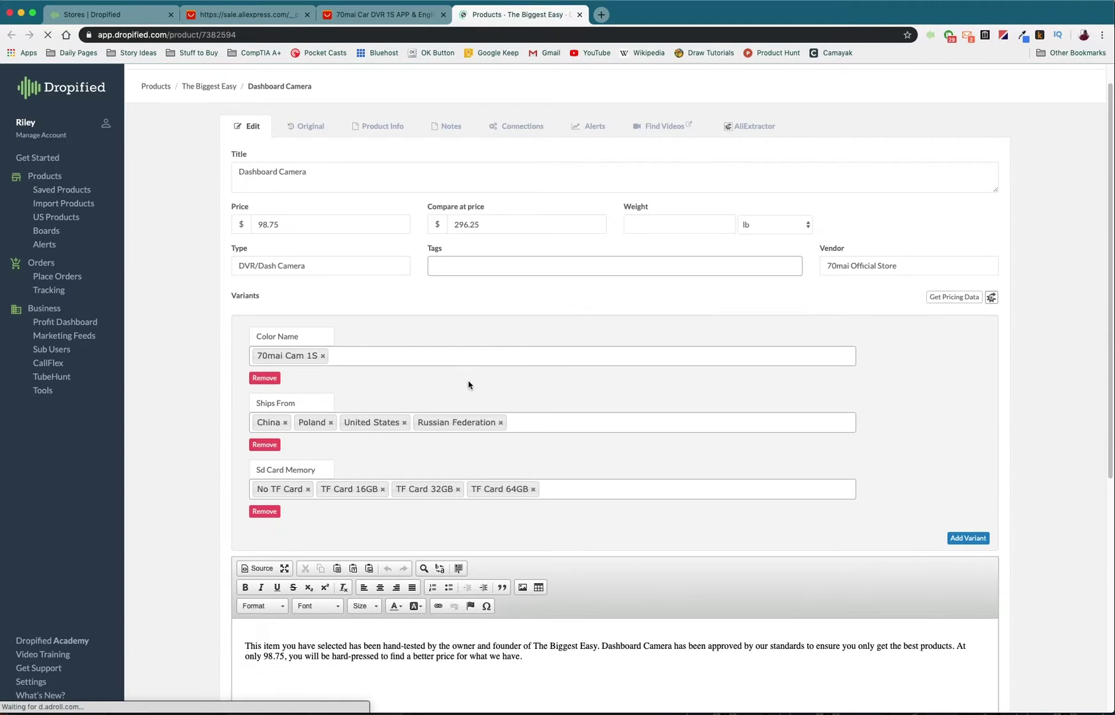
scroll(469, 385, "down", 1)
scroll(569, 560, "down", 1)
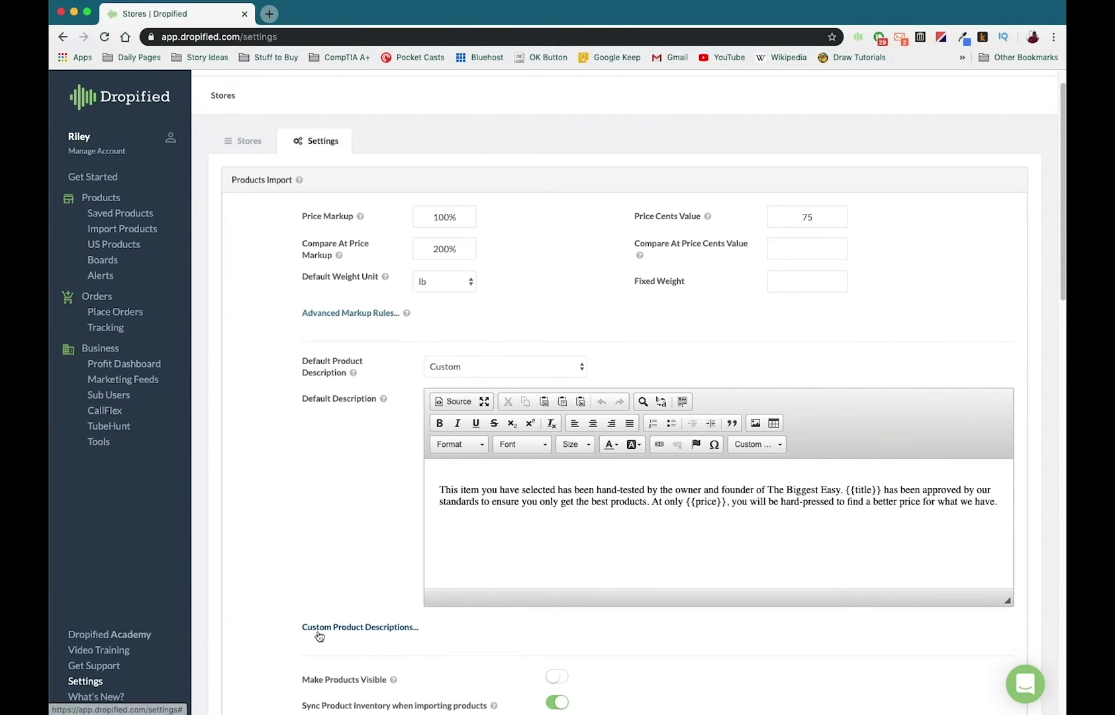
Step: Create a new custom description template titled 'Template for Notebooks' and begin its body text
left_click(356, 630)
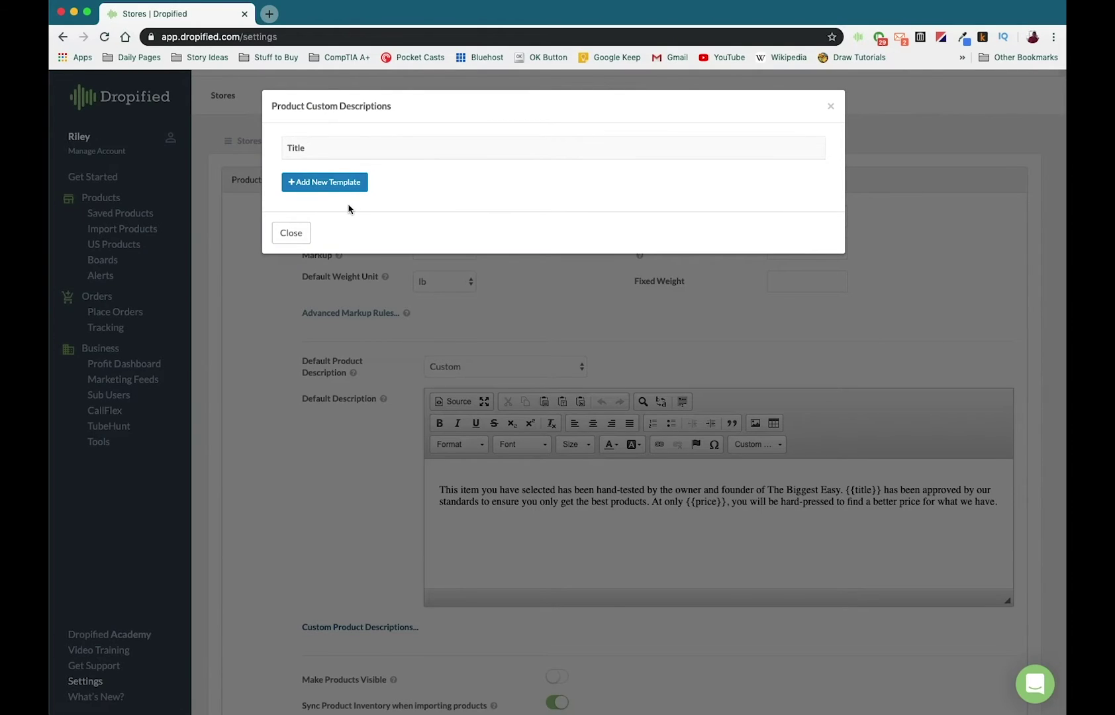
left_click(324, 181)
left_click(351, 163)
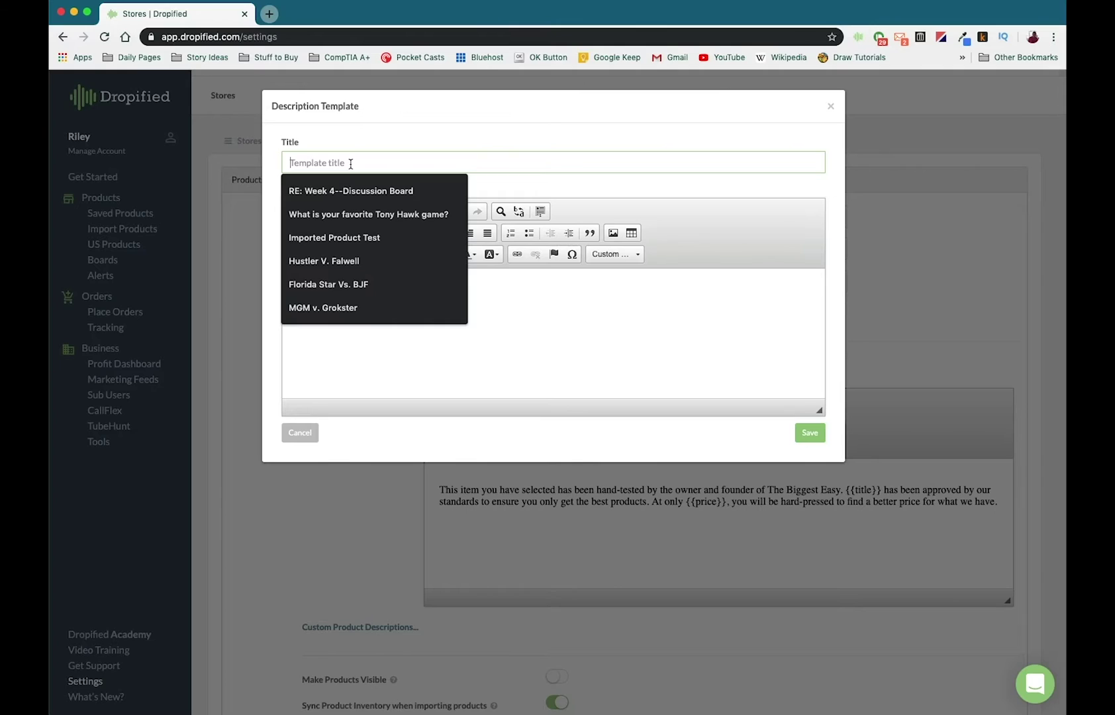
type("Template ")
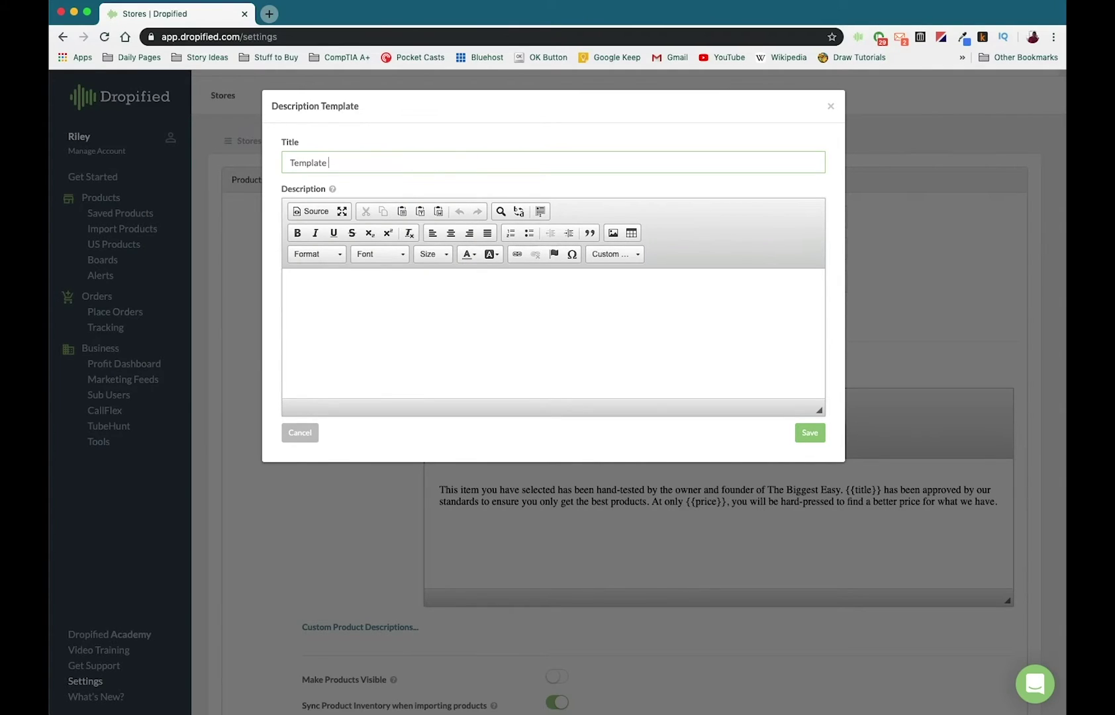
type("for Notebooks")
left_click(403, 292)
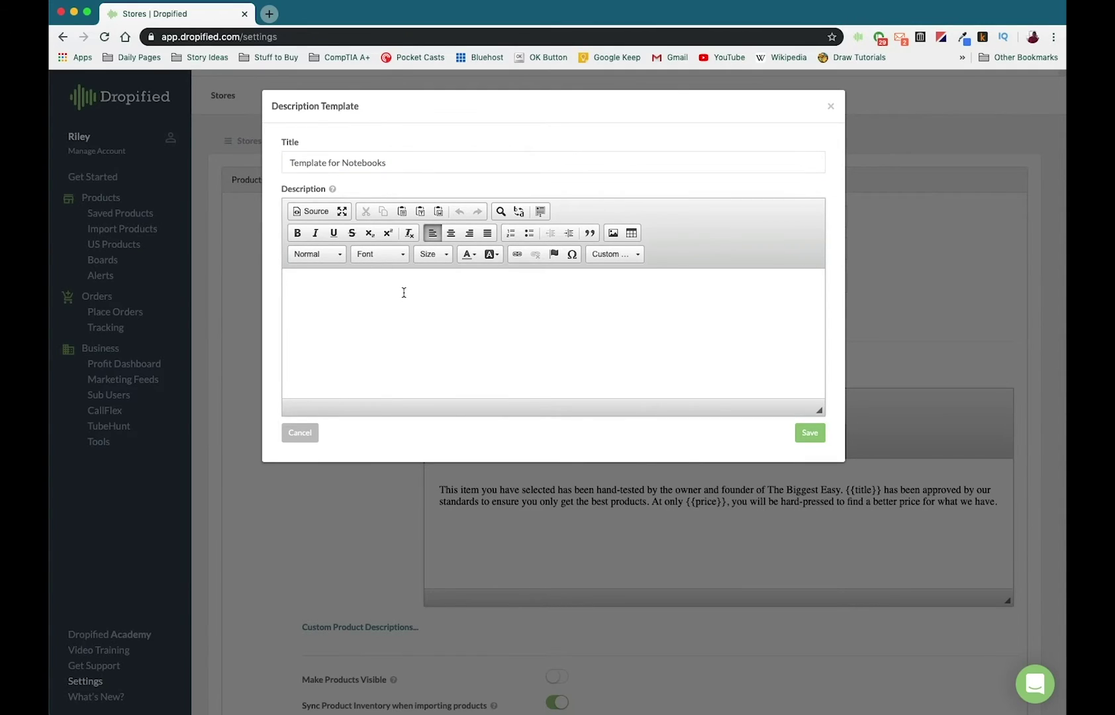
type("This noite")
type("teboo")
type("igh sc")
key("BackSpace")
key("BackSpace")
key("BackSpace")
type("made with hig")
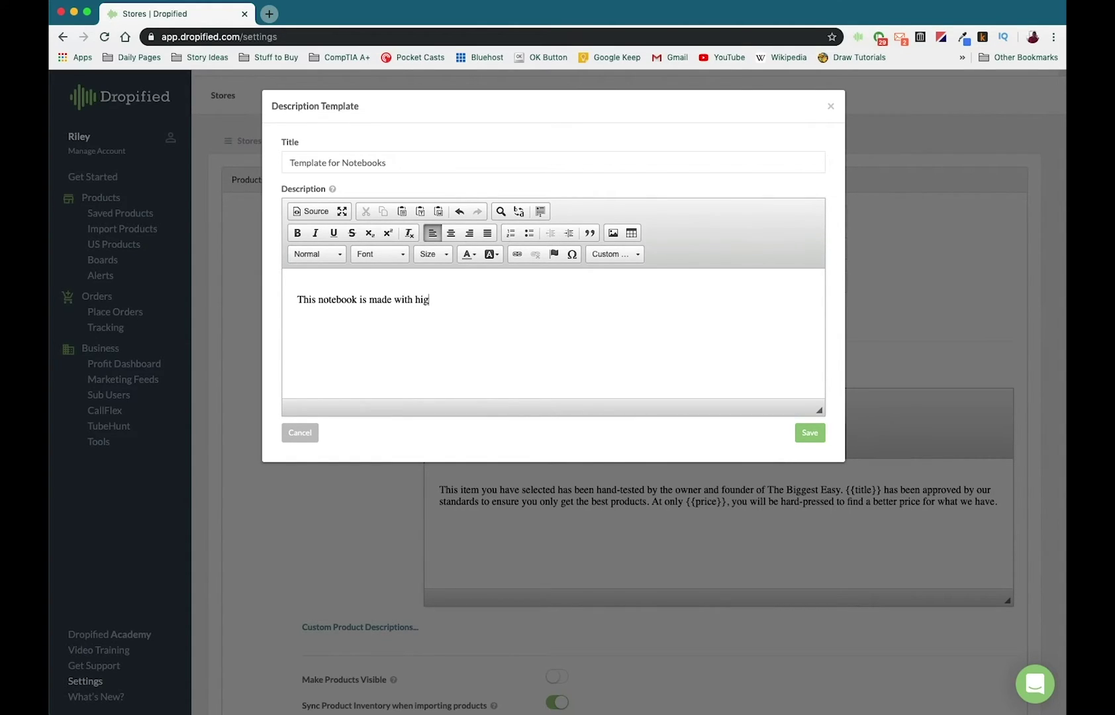
type("gh w")
type("wua")
type("io")
type("paper")
type(" made")
type(" for writing with a")
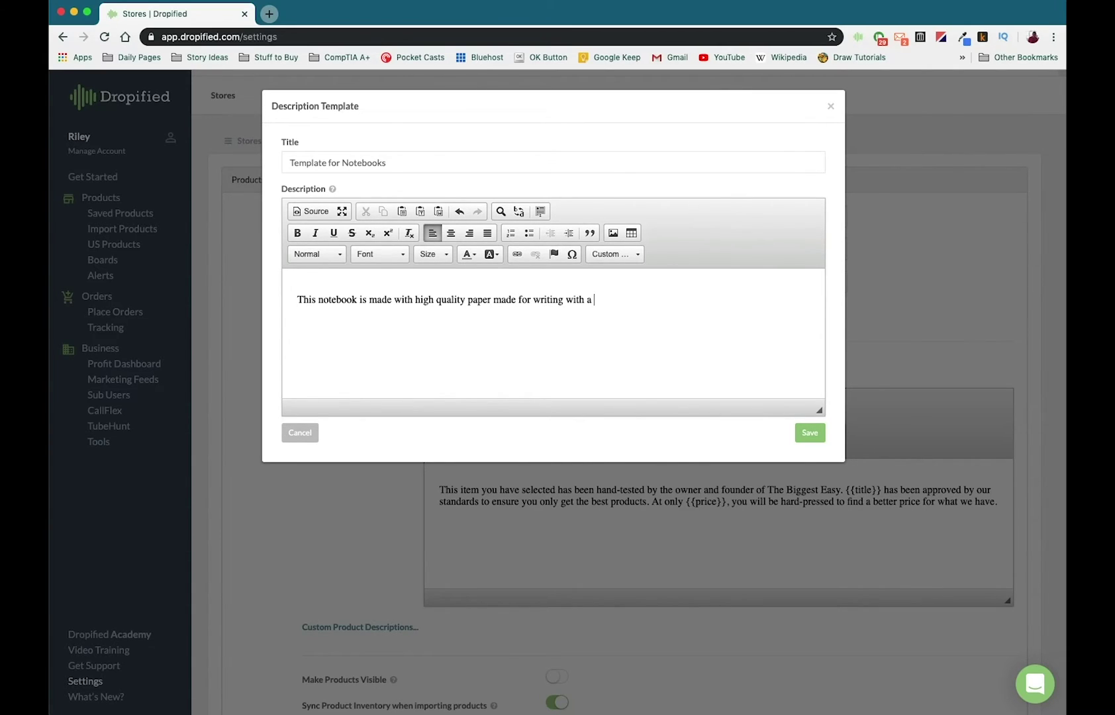
type(" variety of writ")
type("ing instruments")
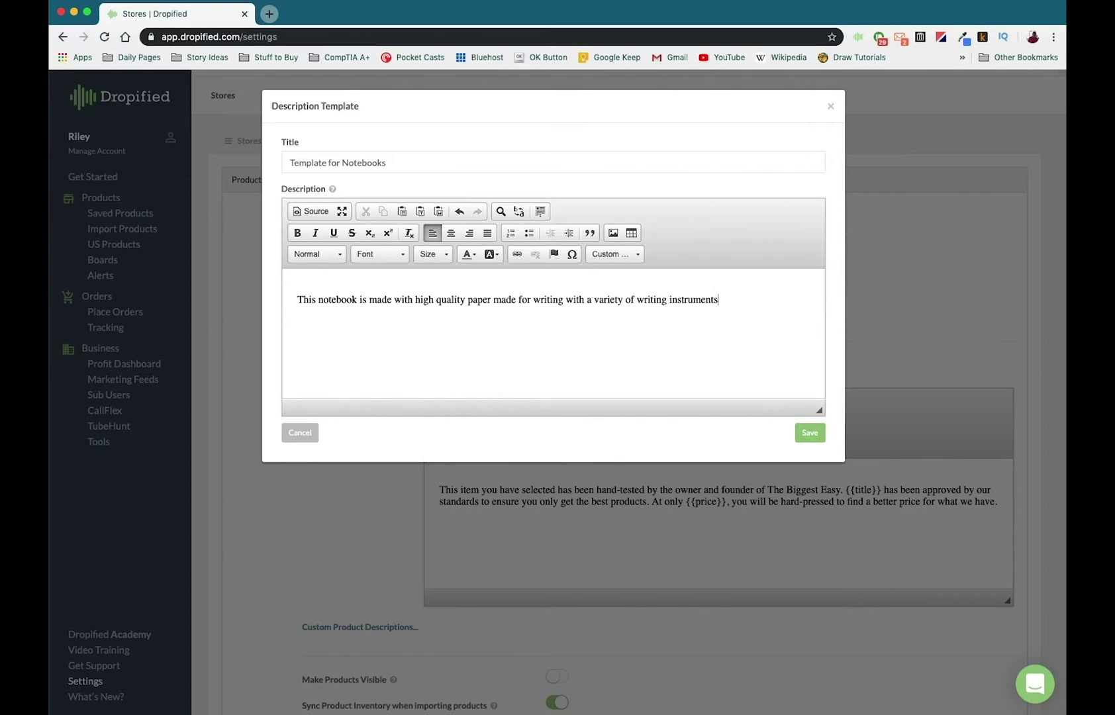
type("This")
type(" product,")
Step: Add the {{title}} placeholder, fix 'tested', save the template, and save the store settings
left_click(615, 254)
left_click(610, 288)
type("has b")
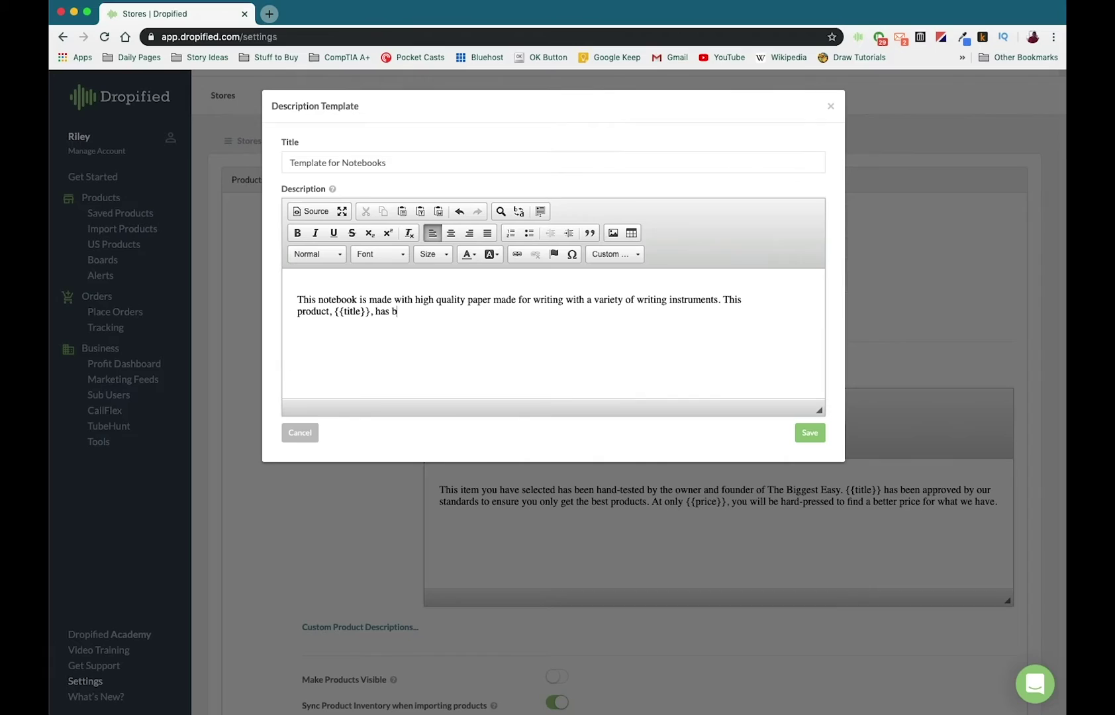
type("een t")
key("BackSpace")
type("ed ")
type("and approved for quality.")
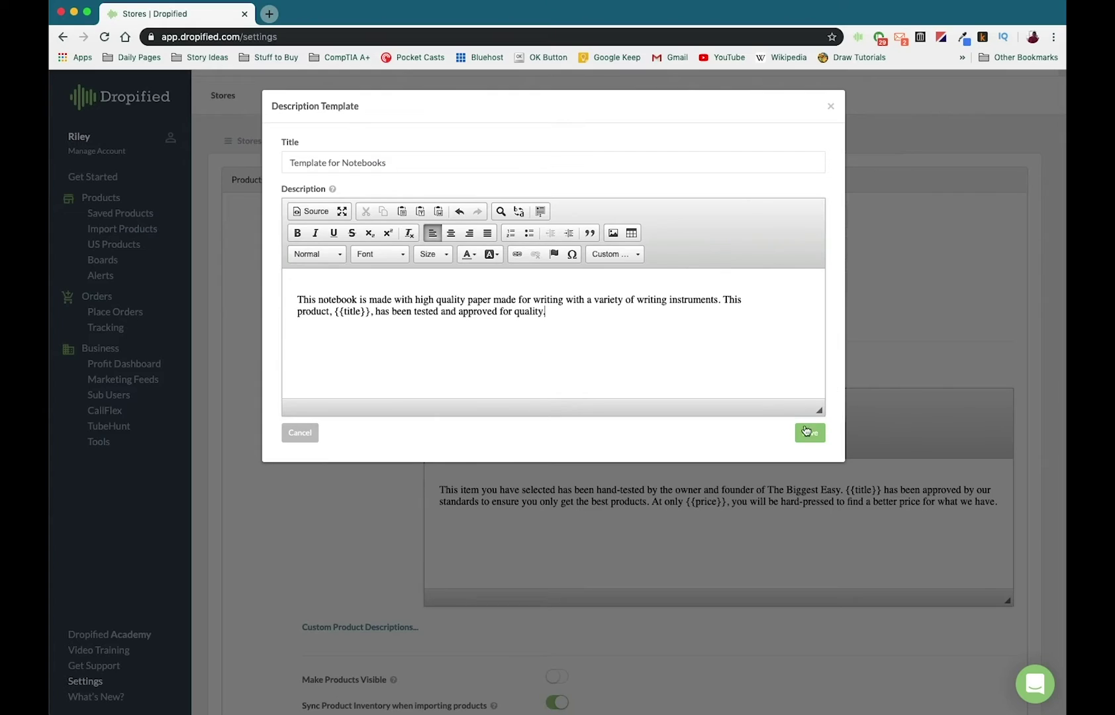
left_click(809, 435)
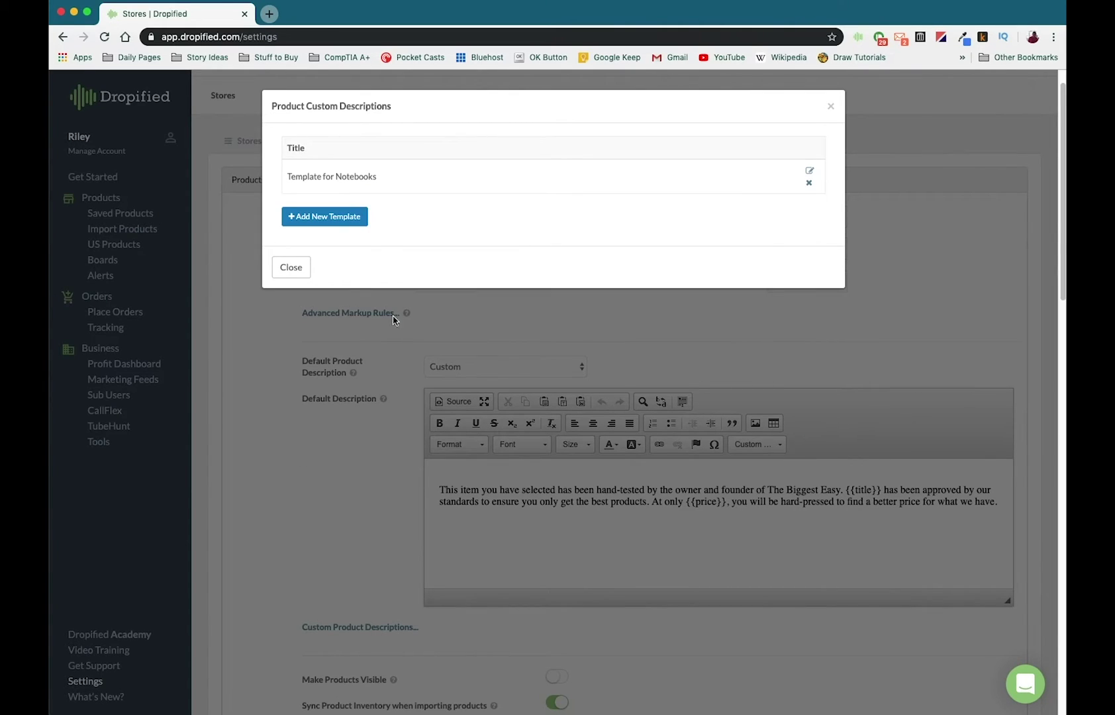
left_click(292, 269)
scroll(296, 349, "down", 10)
left_click(250, 651)
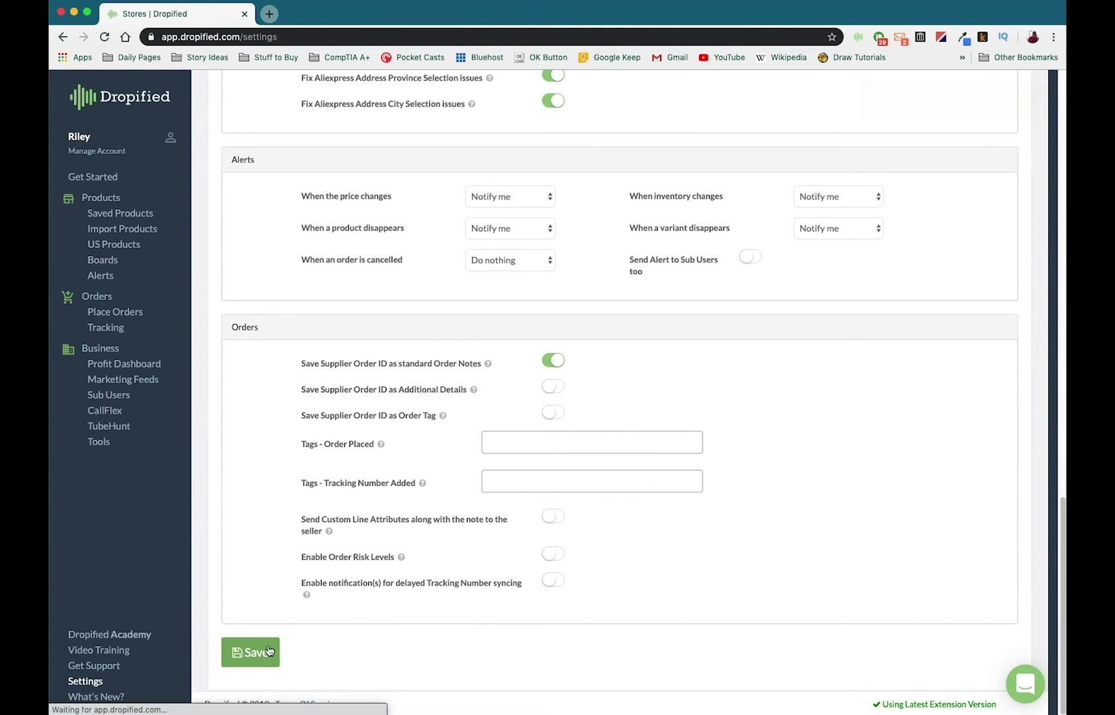
scroll(353, 218, "up", 10)
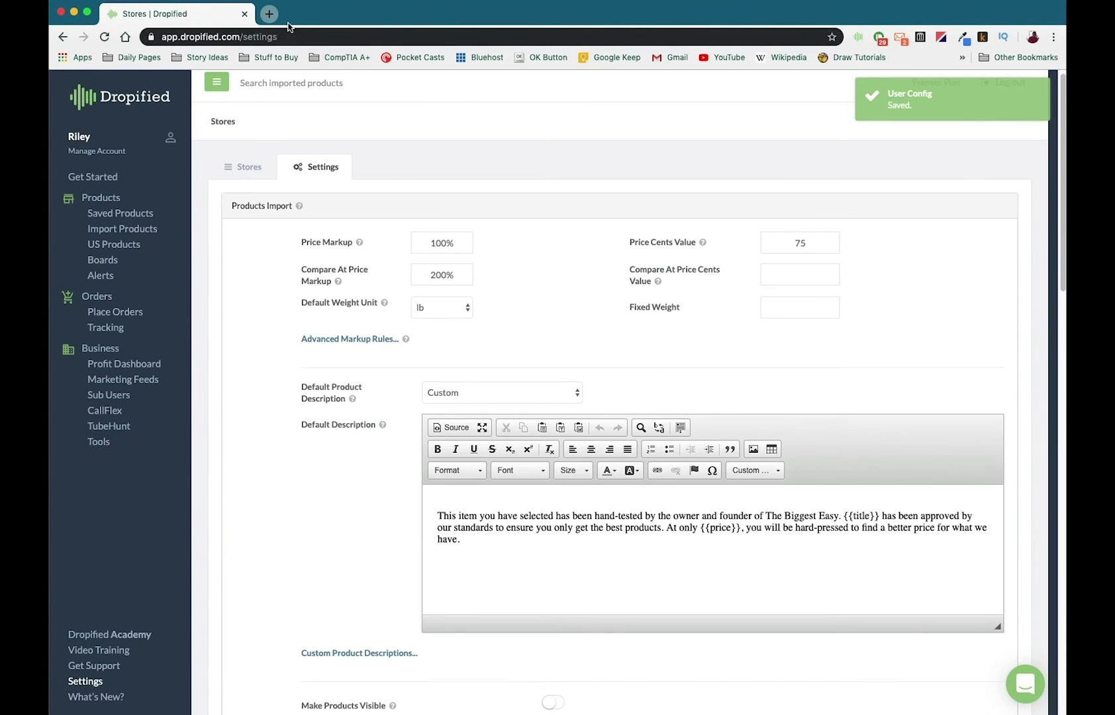
Step: Go to aliexpress.com in a new tab, search 'notebook', and open the Retro Spiral Coil Sketchbook
left_click(270, 14)
type("aliexpr")
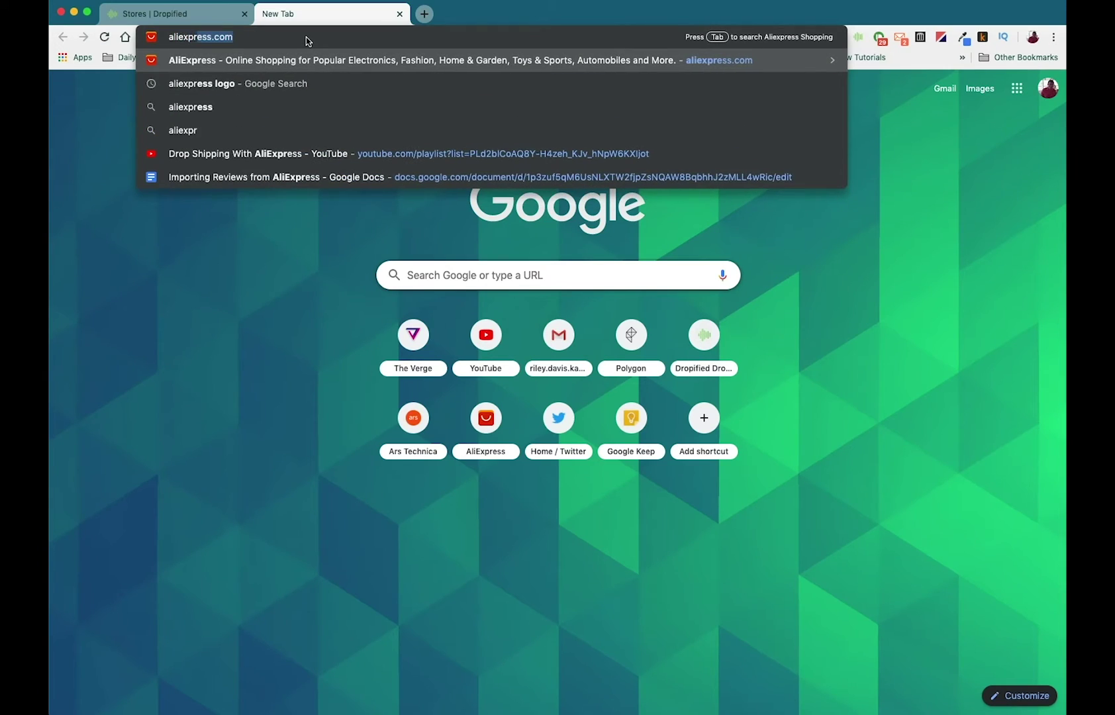
type("ess")
key("Return")
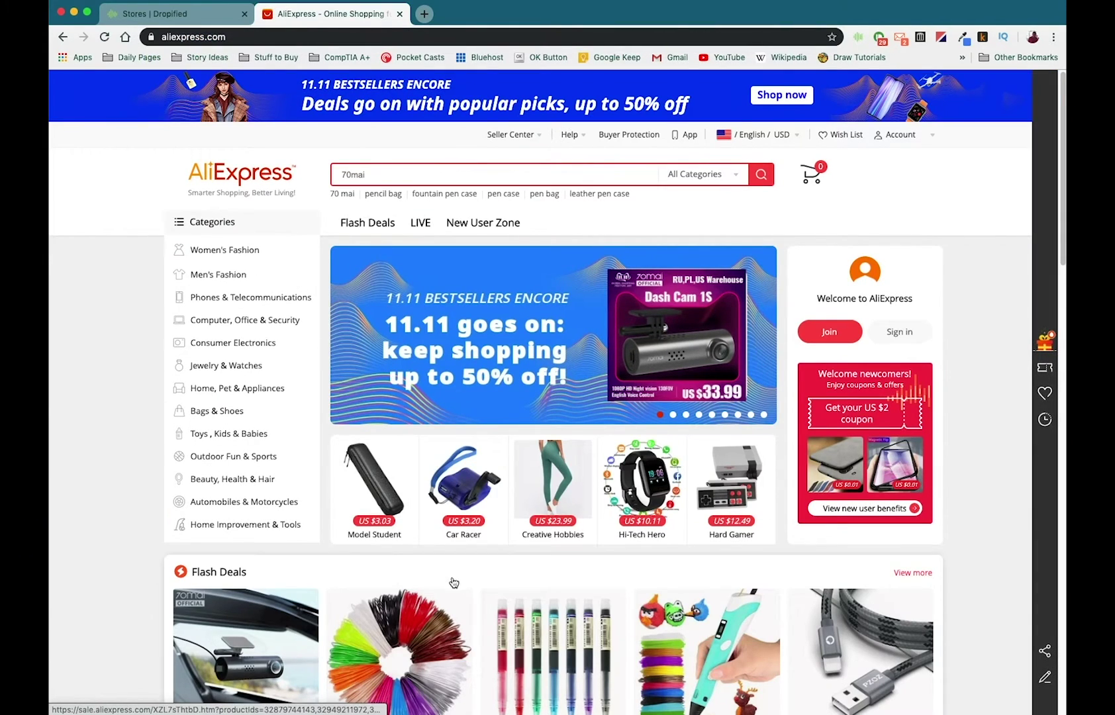
scroll(453, 583, "down", 1)
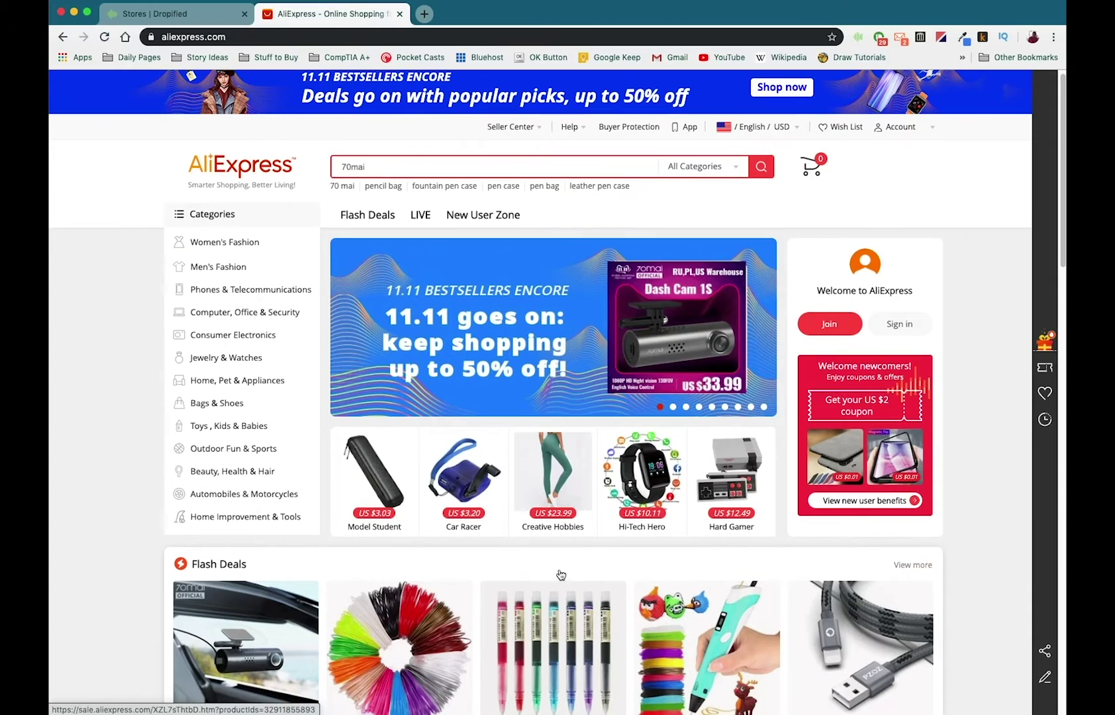
left_click(371, 168)
key("ctrl+a")
type("note")
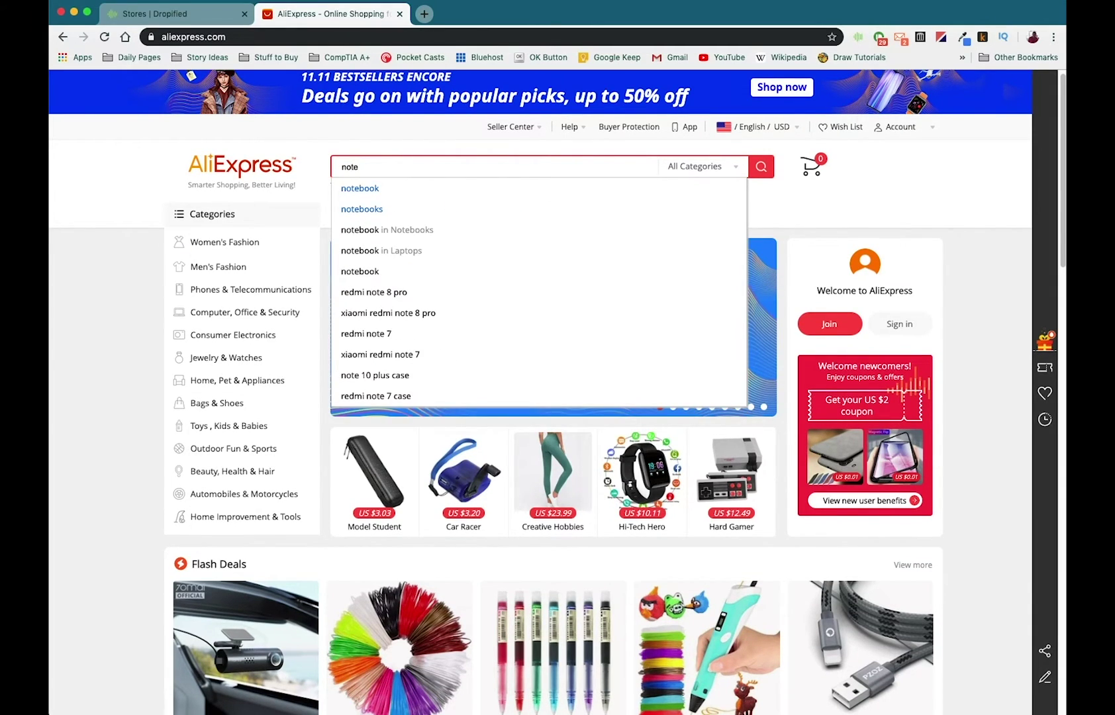
type("book")
key("Return")
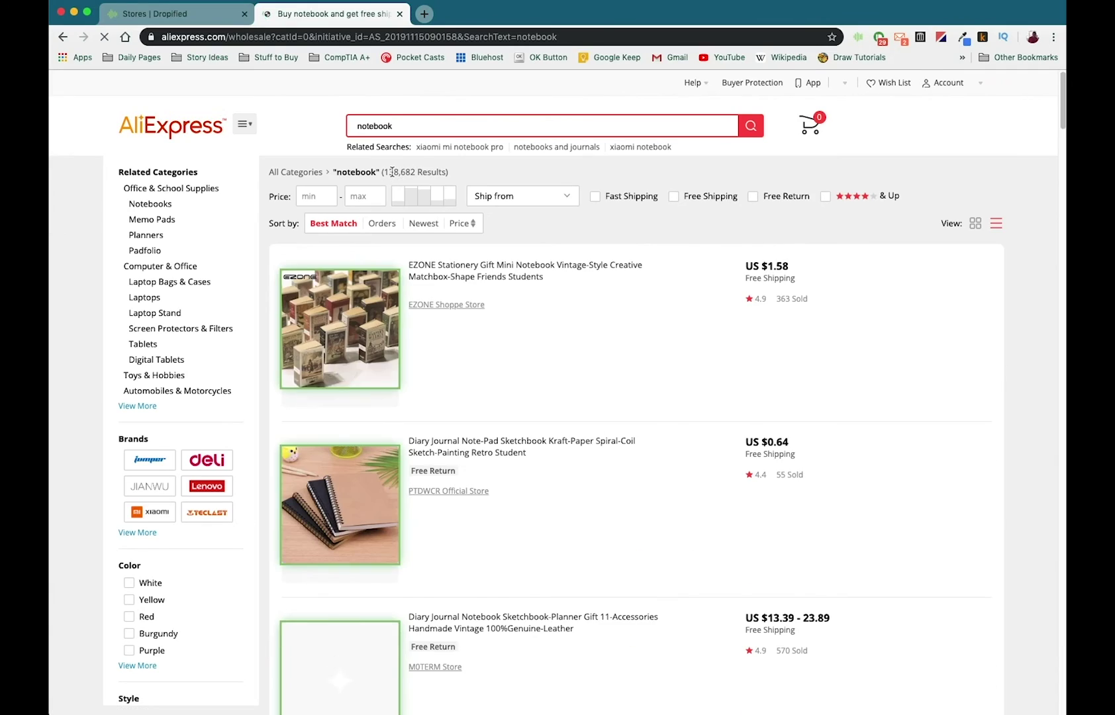
left_click(365, 483)
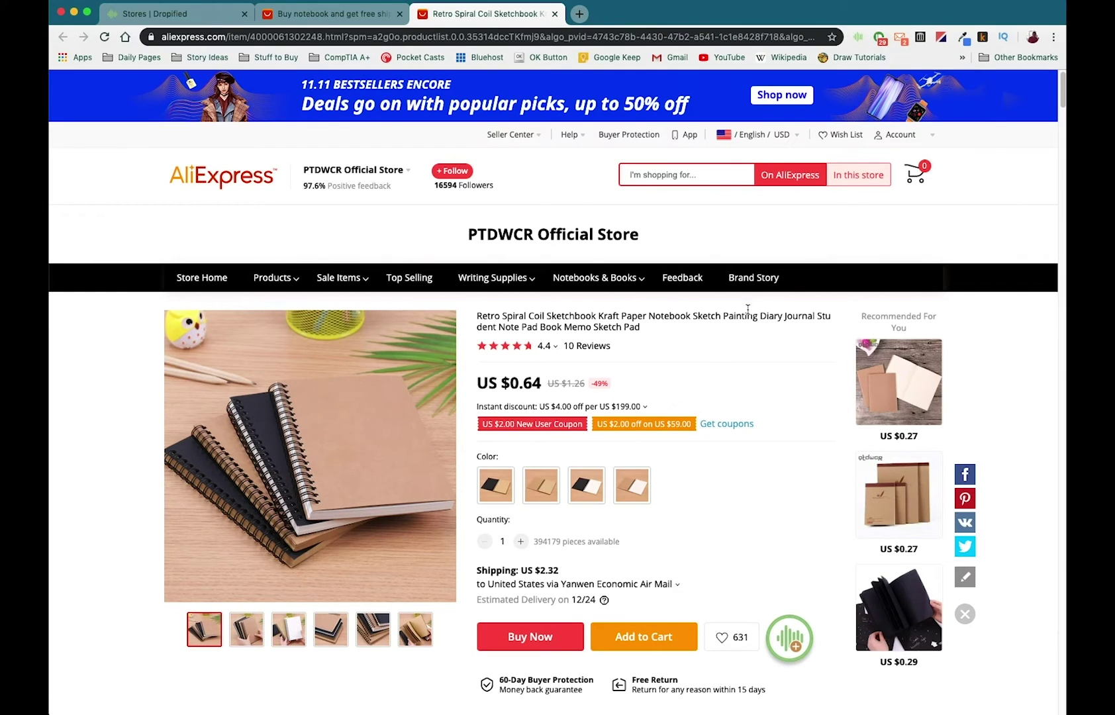
Step: Start the Dropified import and choose 'Template for Notebooks' as the custom description template
left_click(859, 37)
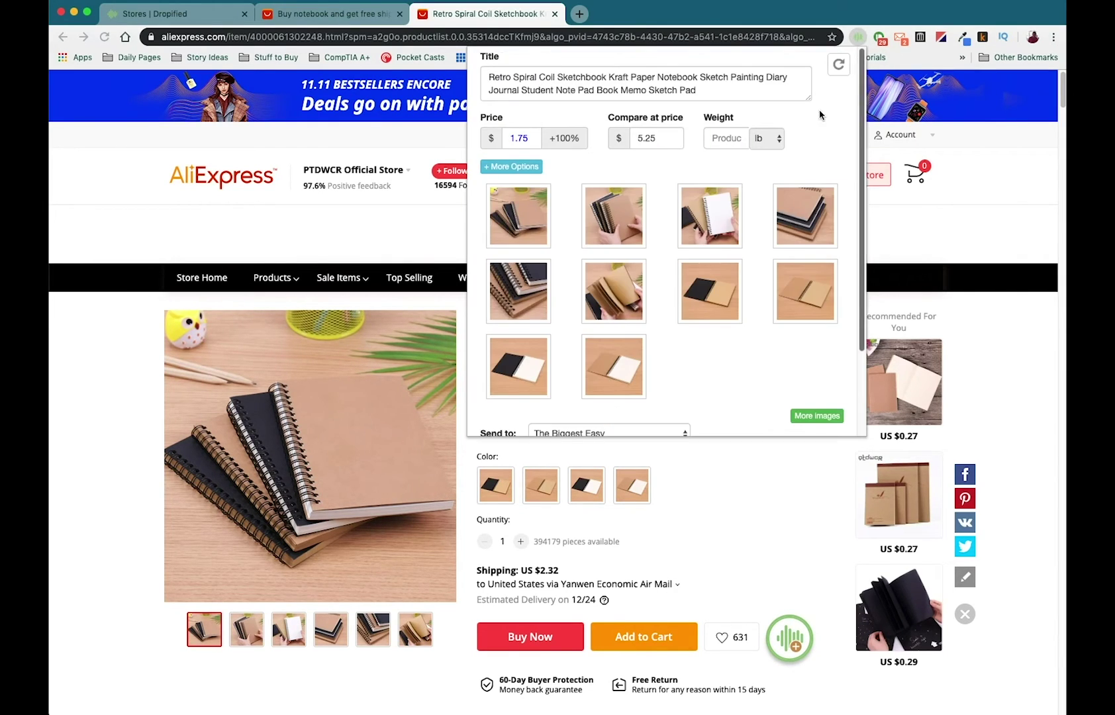
left_click(511, 166)
scroll(638, 229, "down", 1)
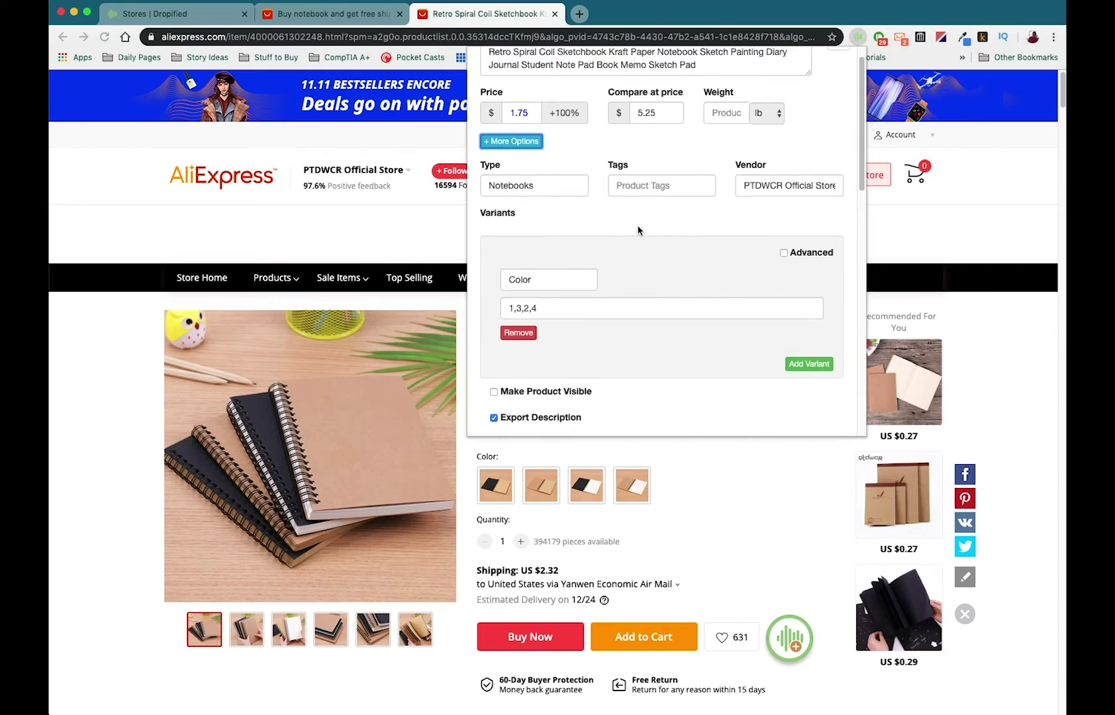
scroll(638, 229, "down", 5)
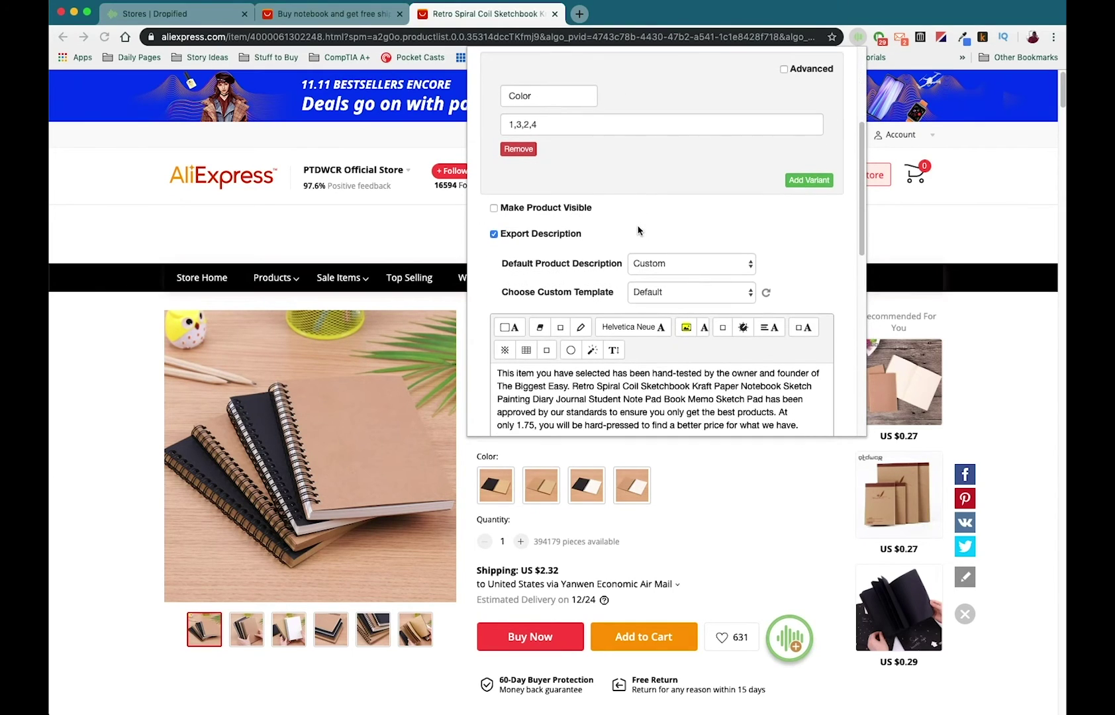
scroll(639, 229, "down", 1)
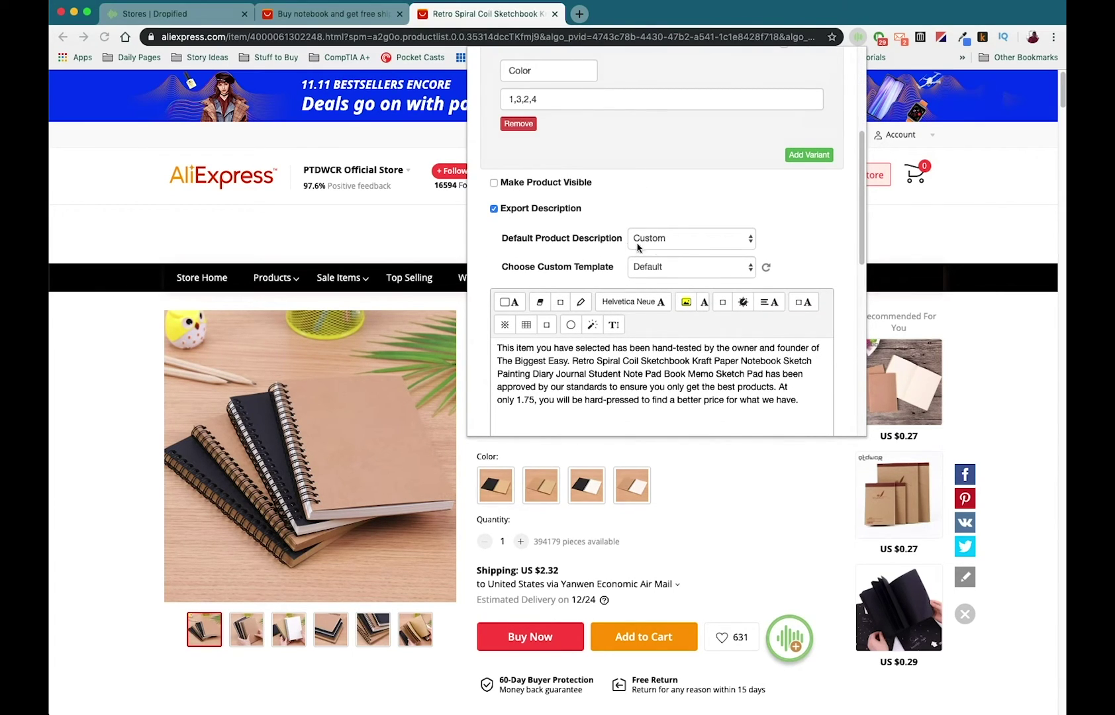
left_click(676, 267)
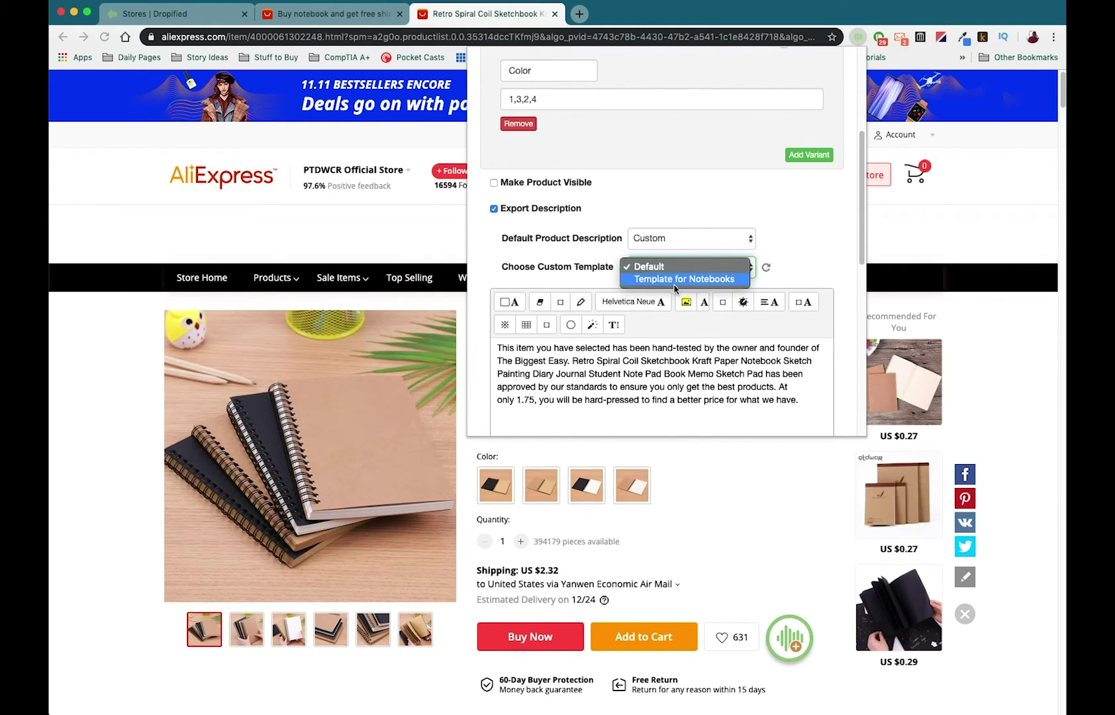
left_click(684, 278)
scroll(558, 288, "down", 2)
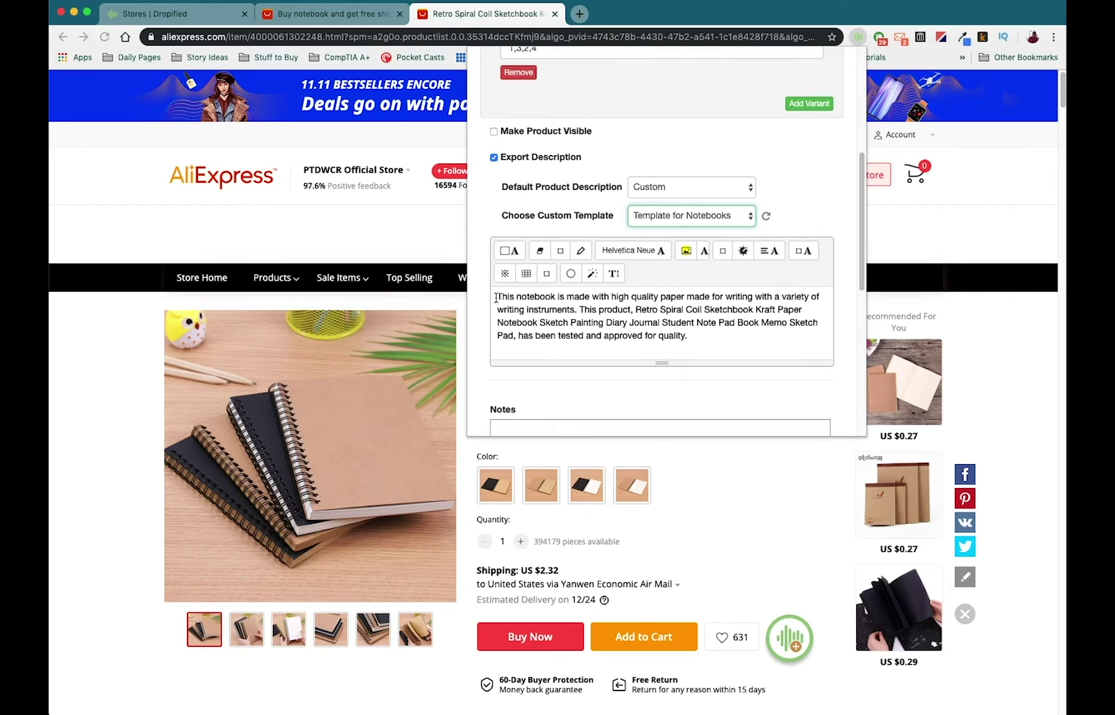
Step: Check the applied notebook description, highlighting its opening and the product title
left_click_drag(496, 297, 725, 310)
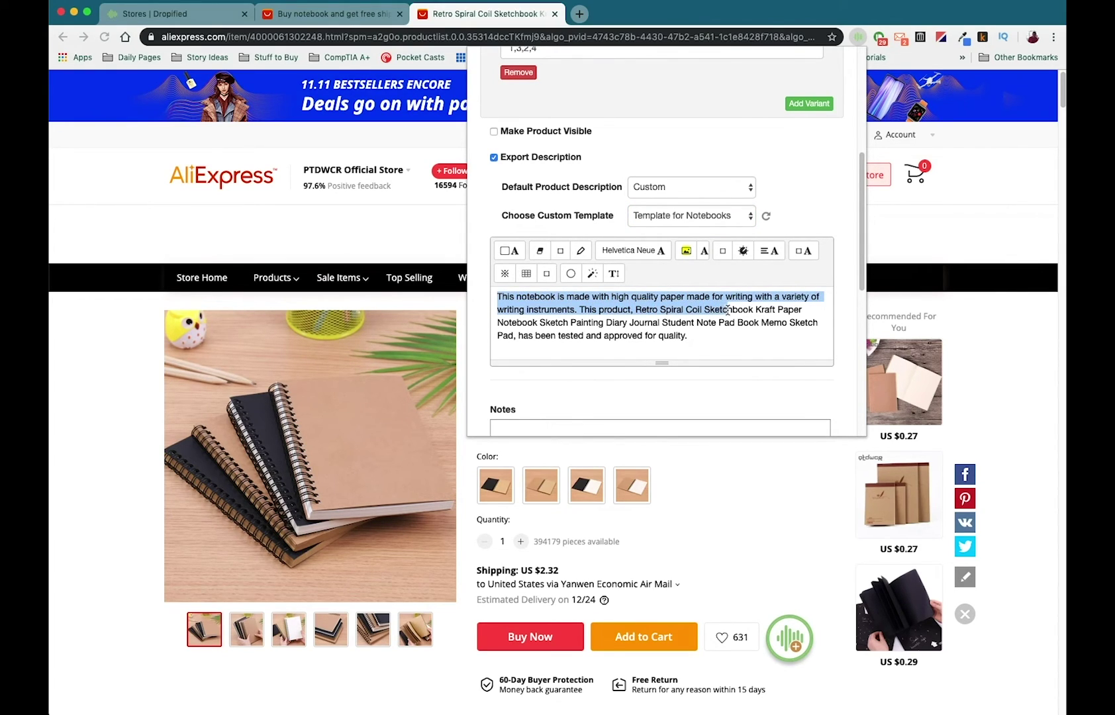
left_click(585, 312)
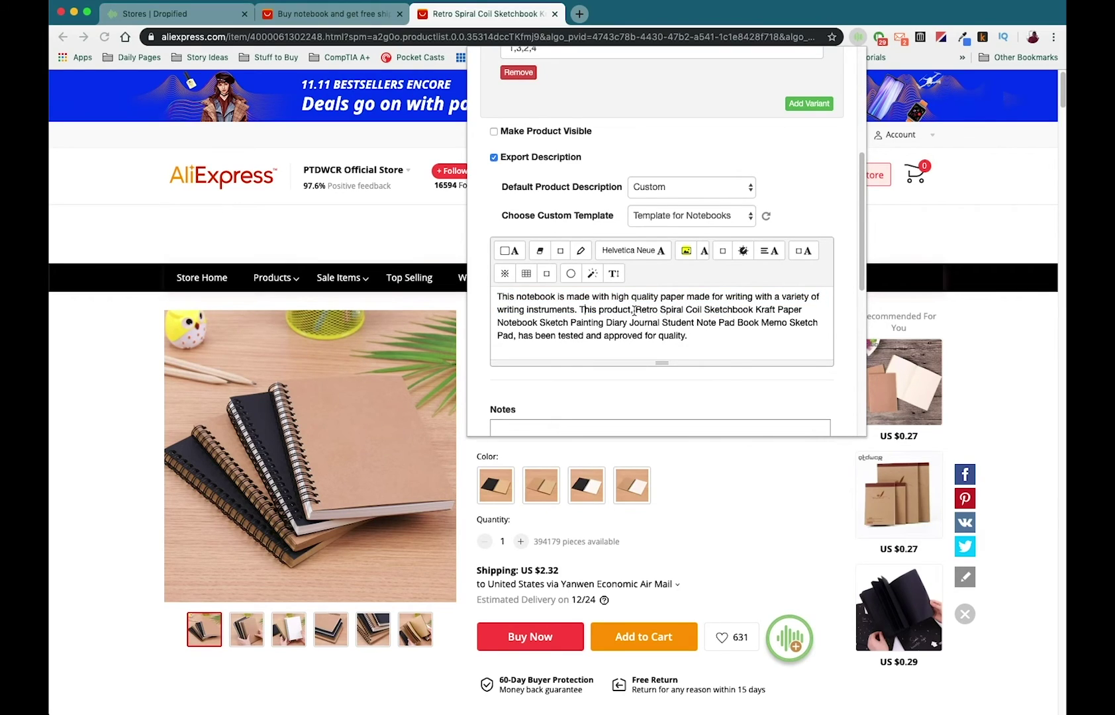
left_click_drag(634, 311, 745, 321)
left_click(696, 338)
scroll(722, 361, "down", 2)
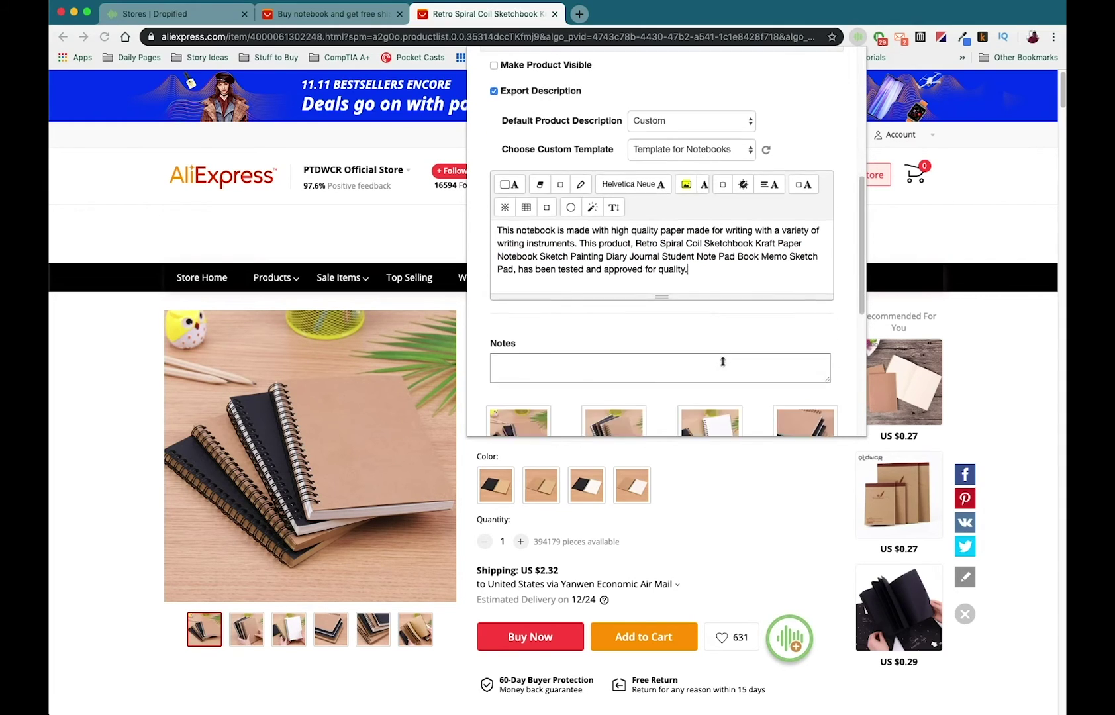
scroll(723, 360, "down", 5)
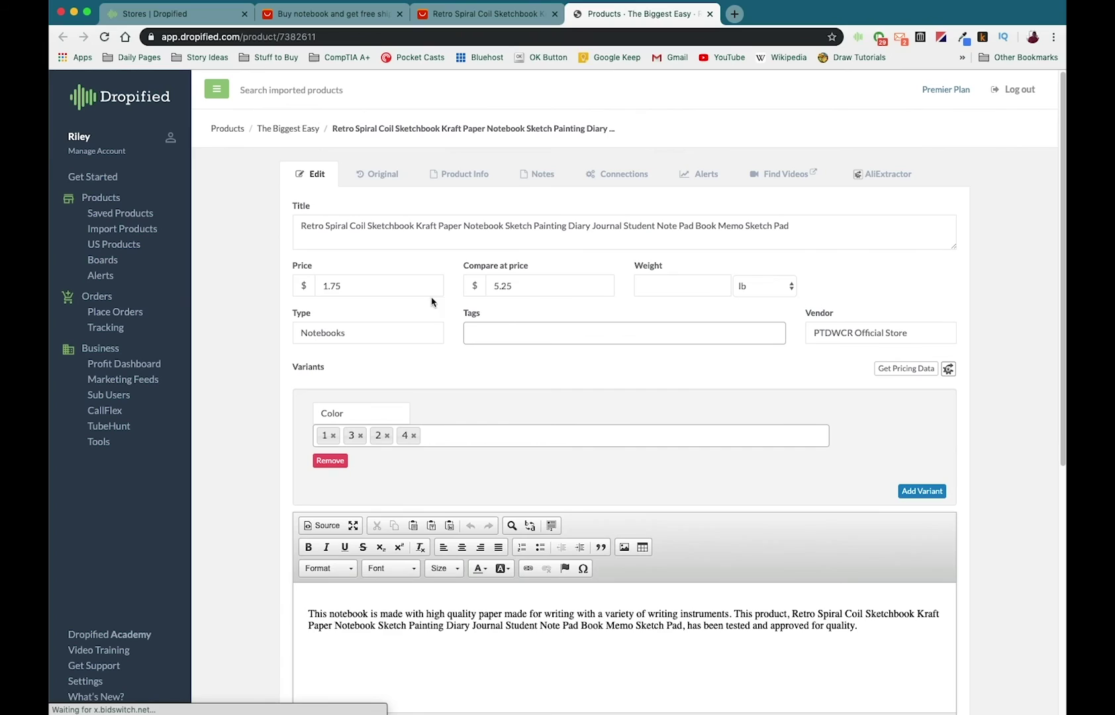
scroll(287, 331, "down", 2)
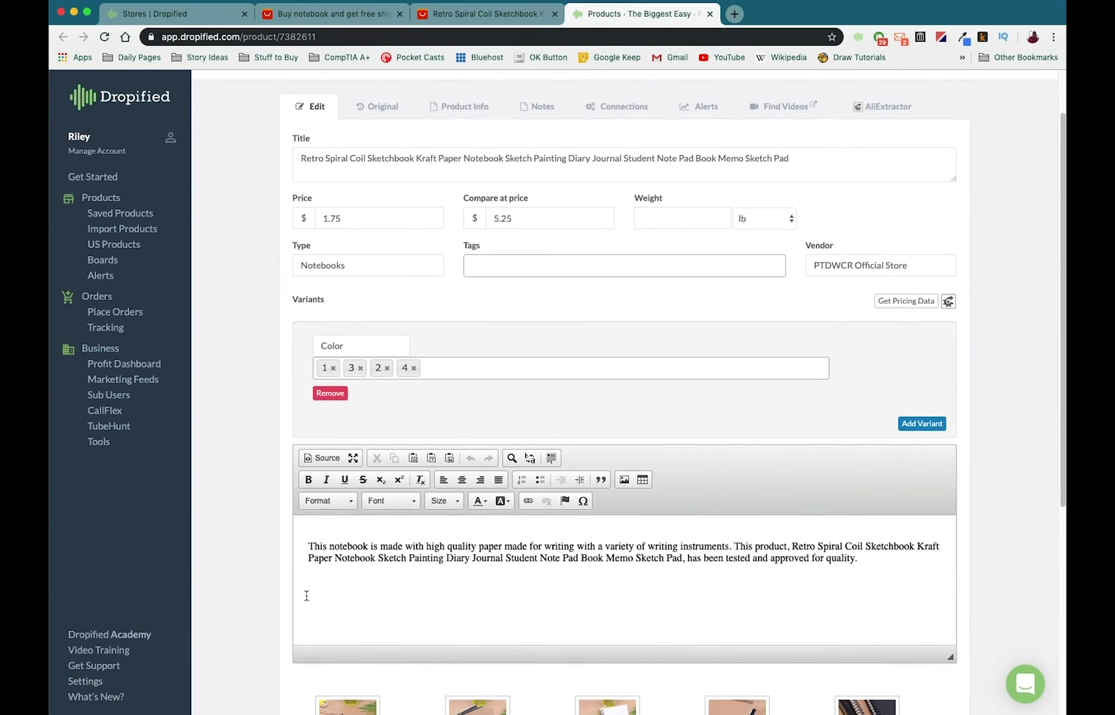
Step: Check the spiral sketchbook's notebook-template description on the edit page, then save it for later
left_click_drag(309, 546, 880, 559)
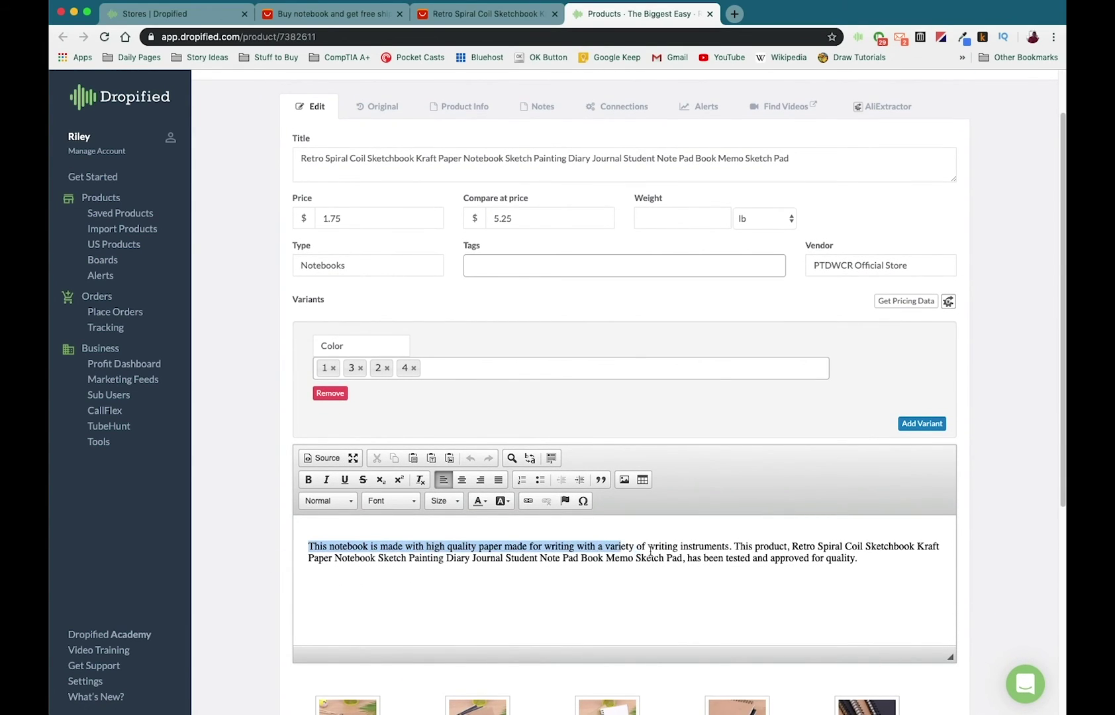
left_click(900, 574)
scroll(1002, 527, "down", 1)
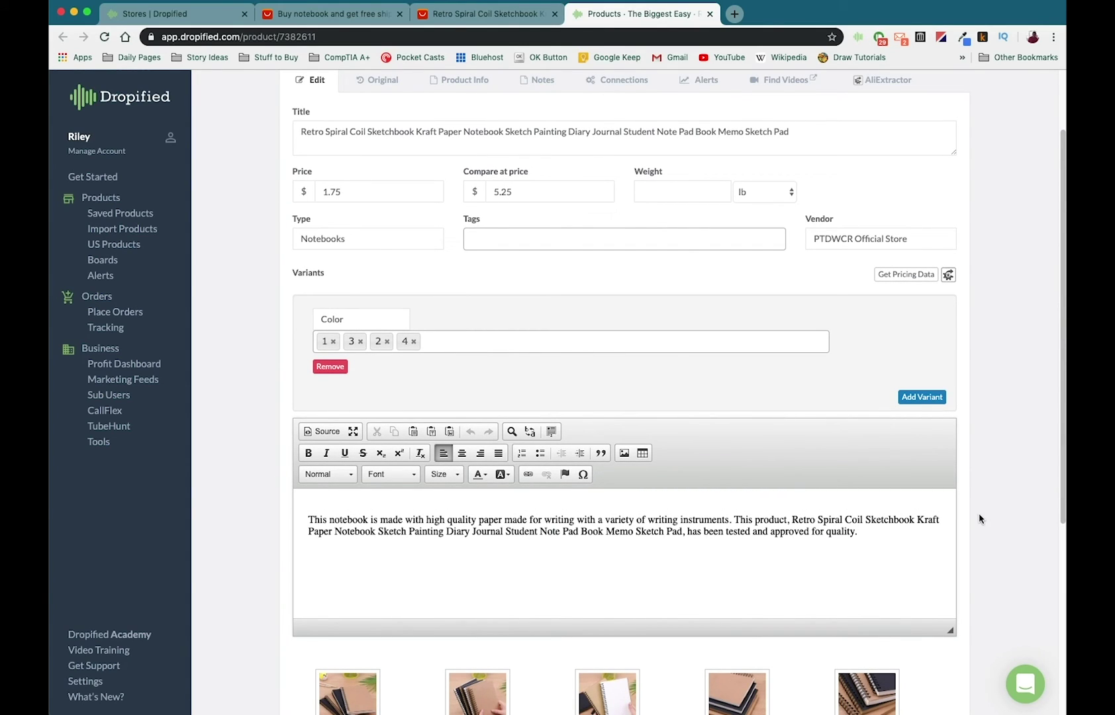
scroll(978, 514, "down", 5)
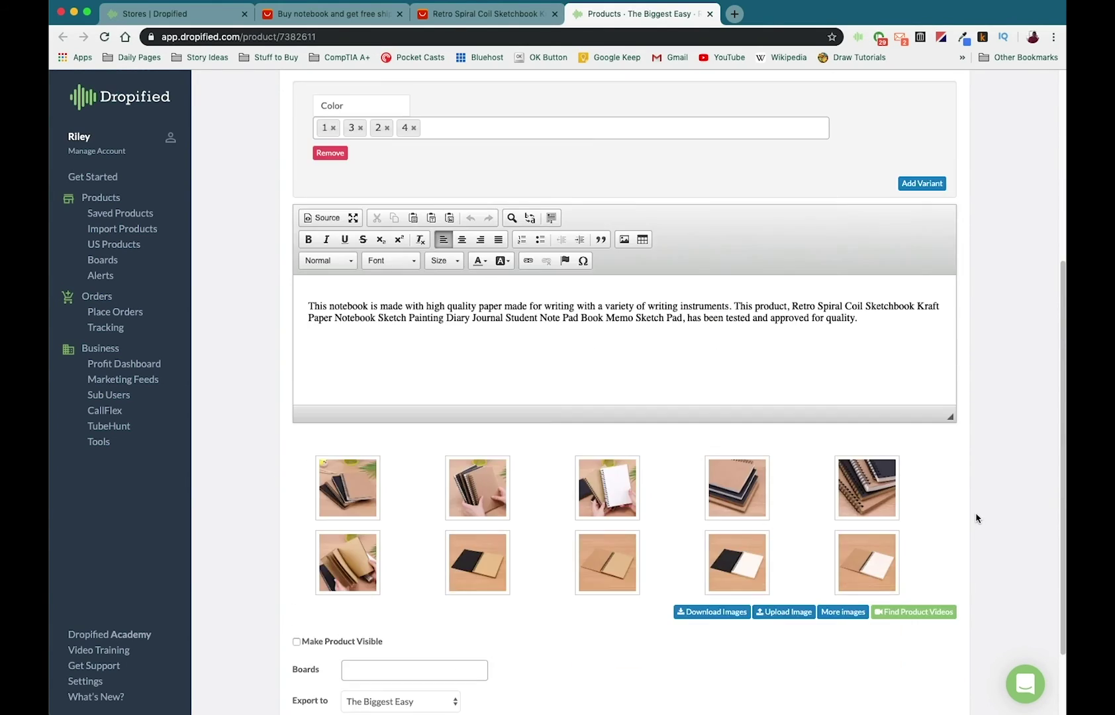
scroll(976, 518, "down", 3)
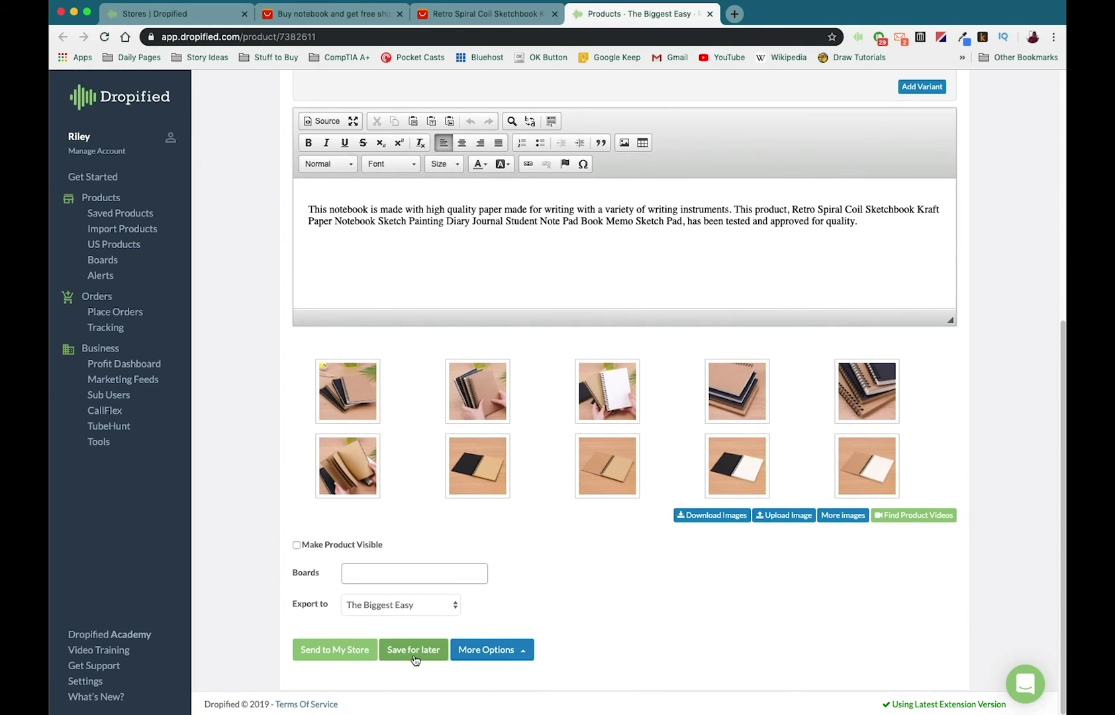
left_click(414, 652)
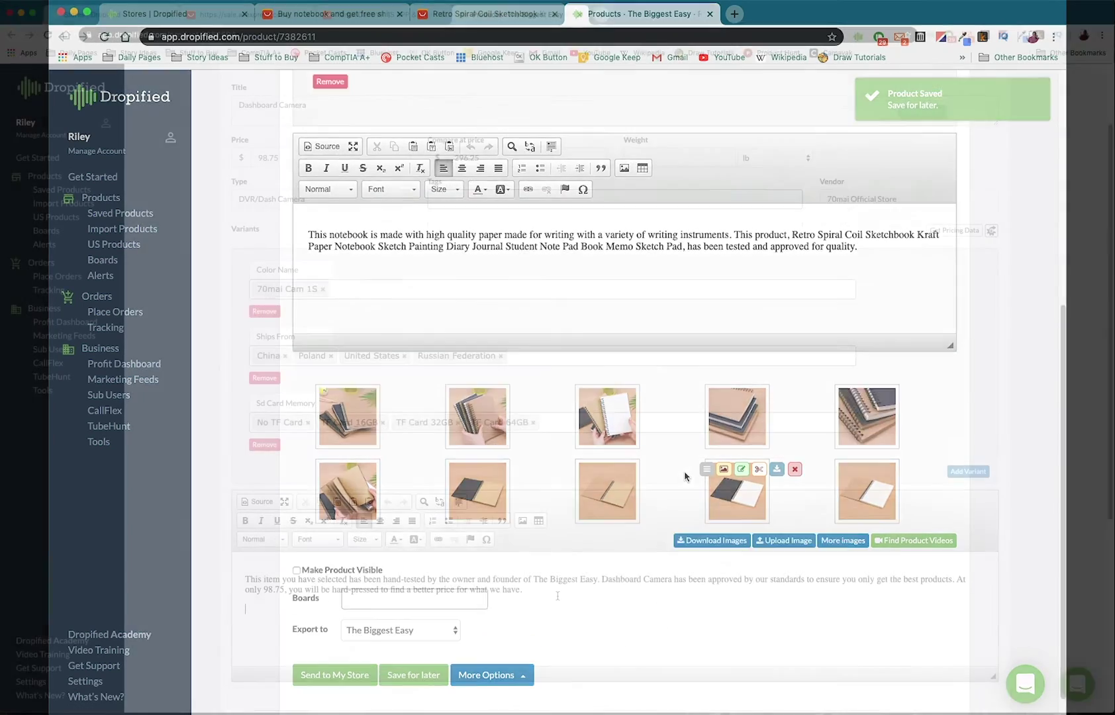